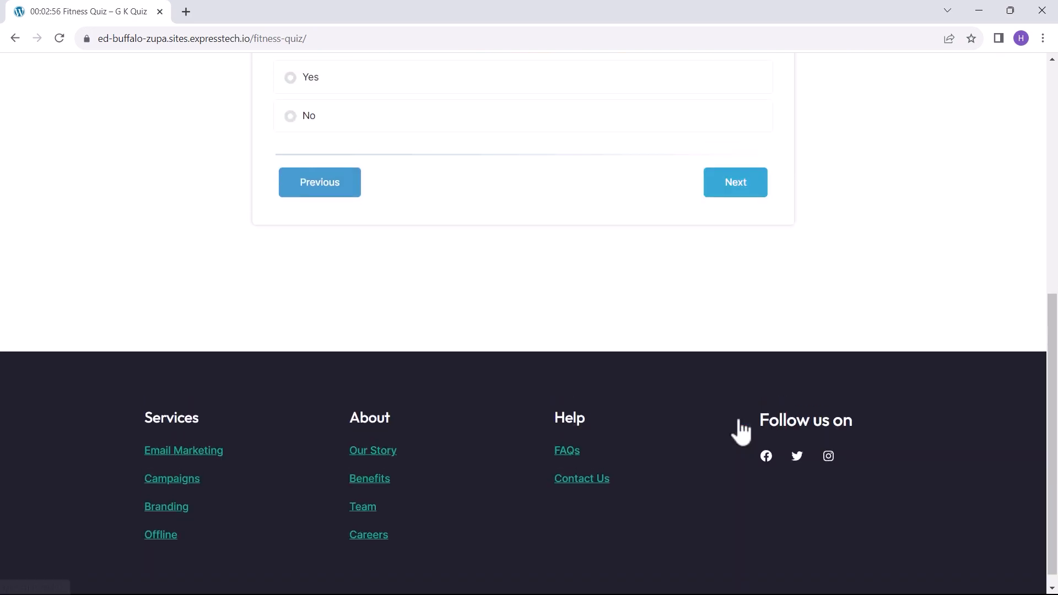
Step: Advance through the last Fitness Quiz pages, submit, review the results, then close the tab
click(739, 440)
scroll(741, 469, down, 2)
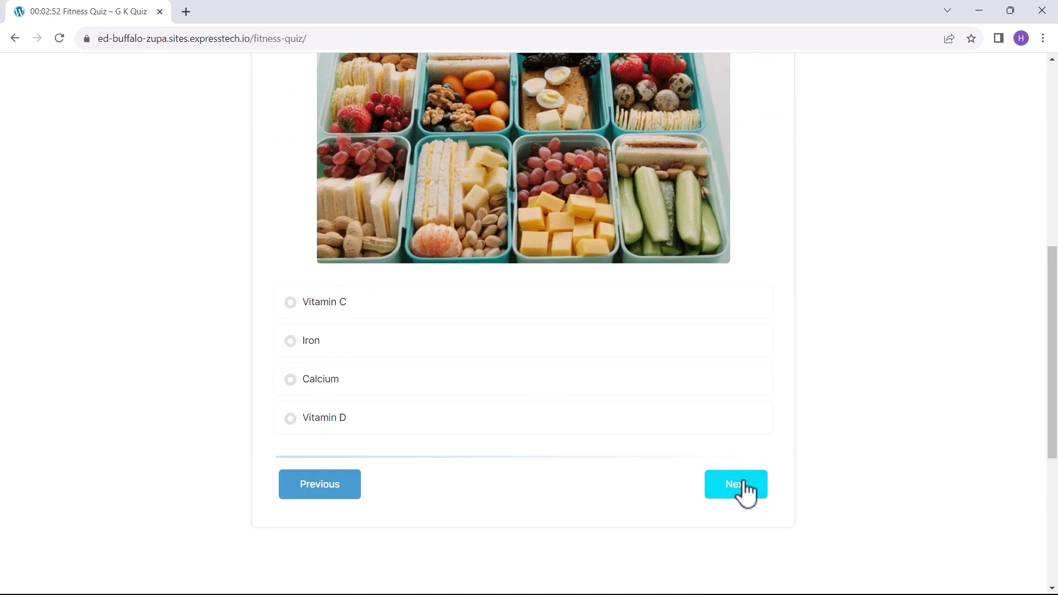
click(739, 492)
click(740, 548)
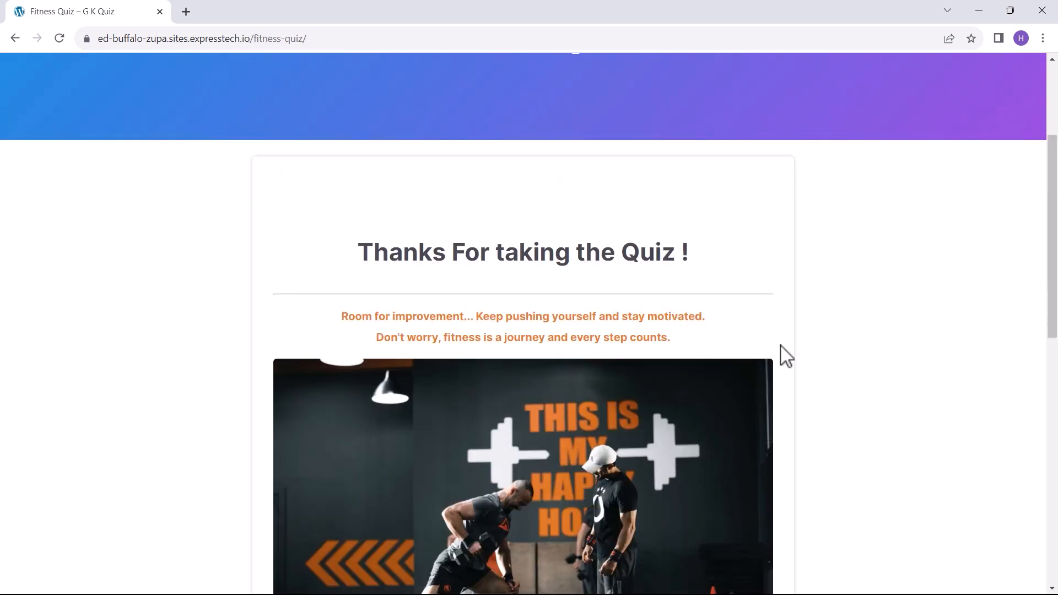
scroll(816, 361, down, 8)
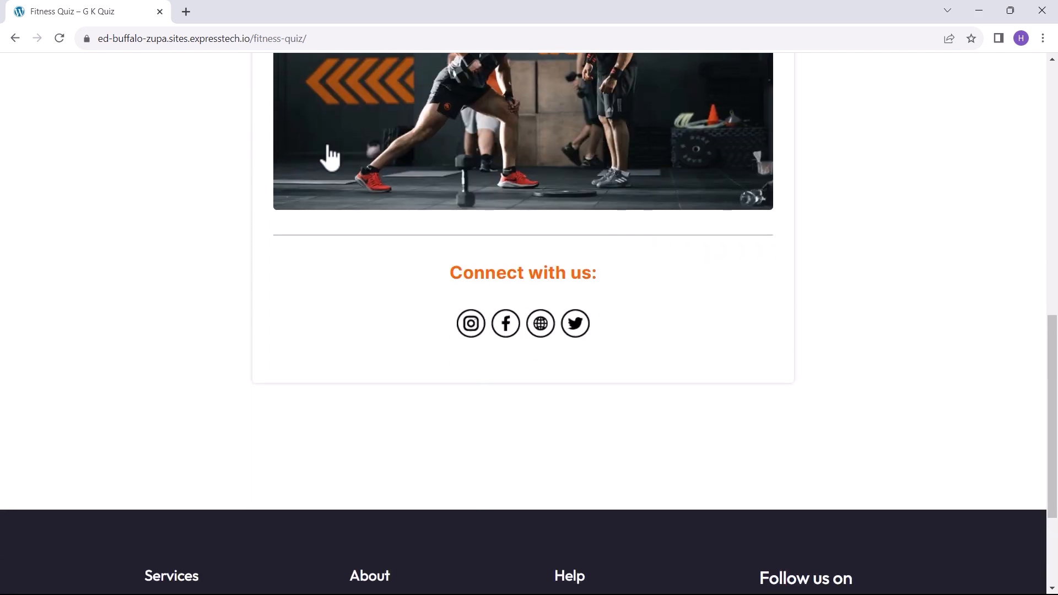
click(159, 12)
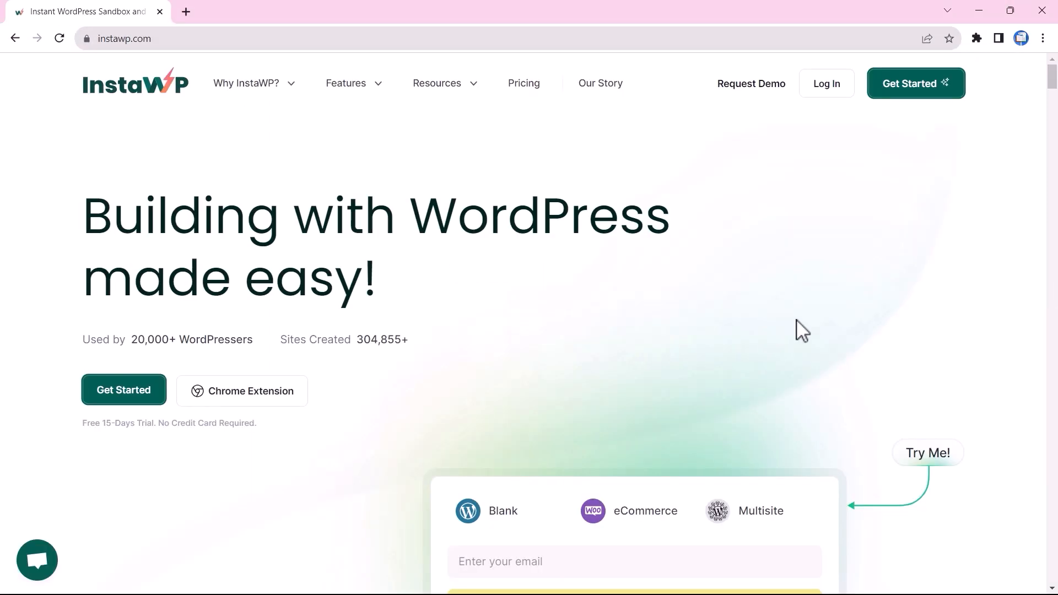
Step: Create an instant InstaWP WordPress site and log into its WP Admin with one click
click(902, 93)
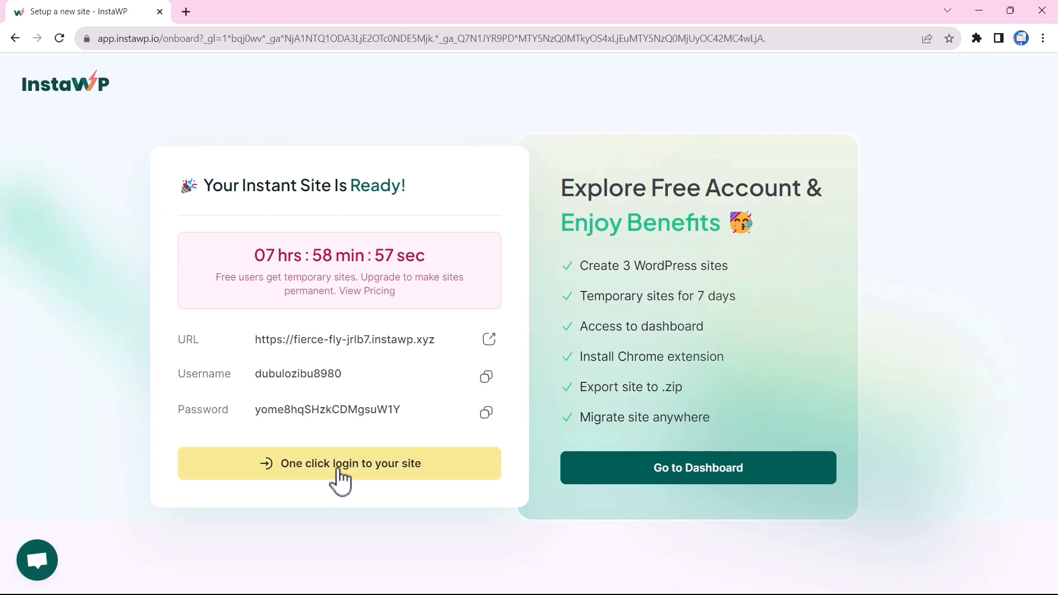
click(338, 470)
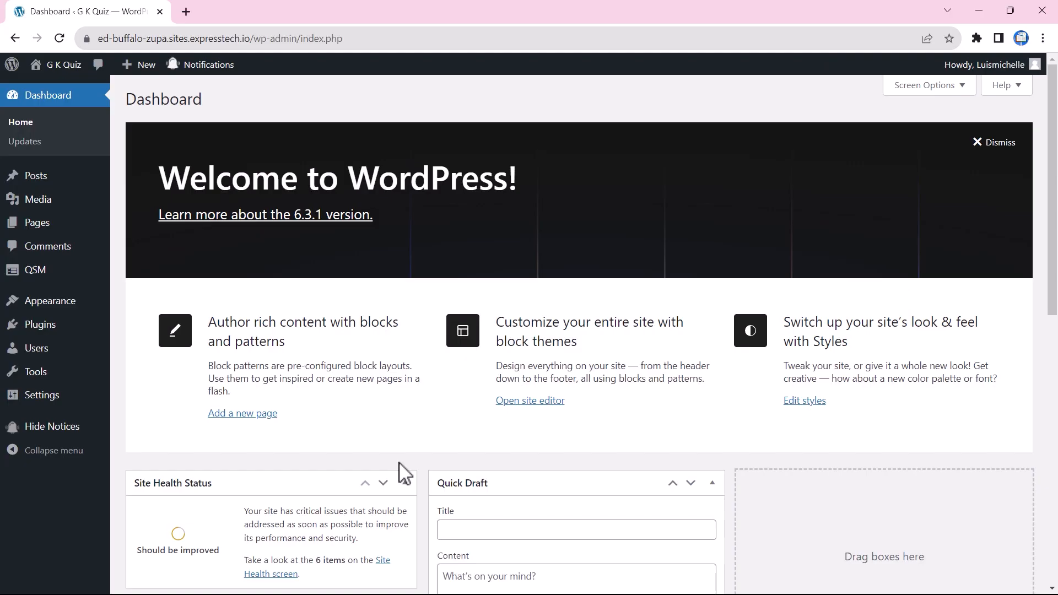
Step: Start a new quiz under QSM Quizzes & Surveys, keeping the Default Theme
mouse_move(52, 275)
click(145, 295)
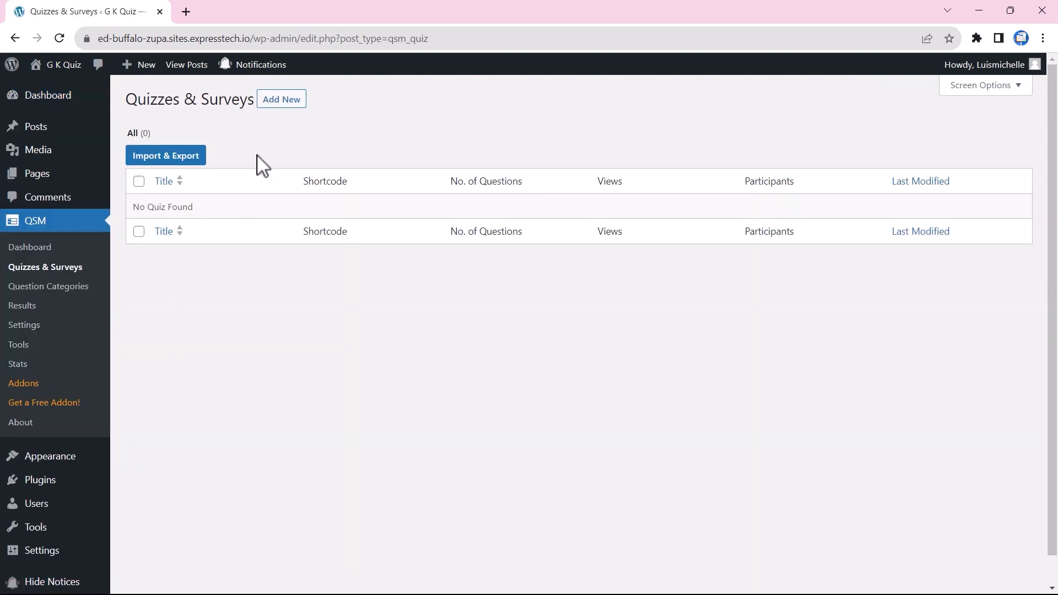
click(281, 100)
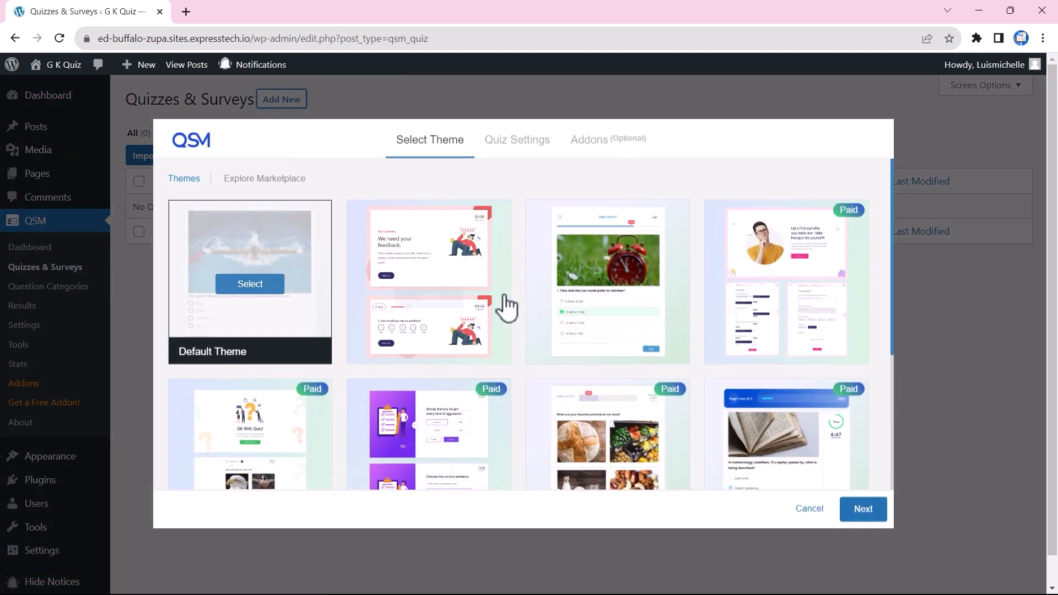
click(863, 510)
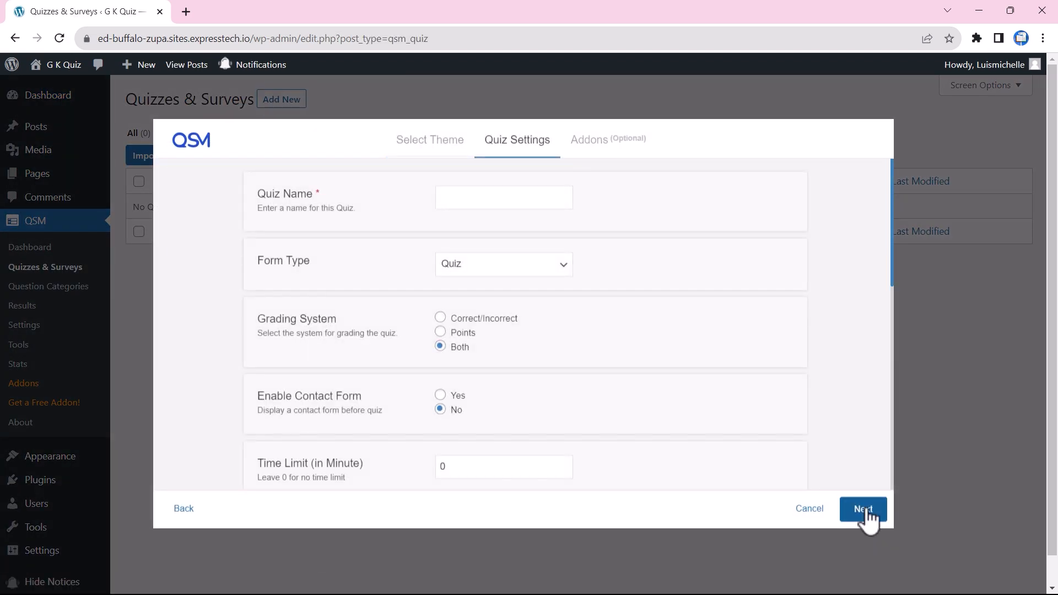
Step: Create 'Fitness Quiz' as a Quiz with a 3-minute time limit and one question per page
click(491, 197)
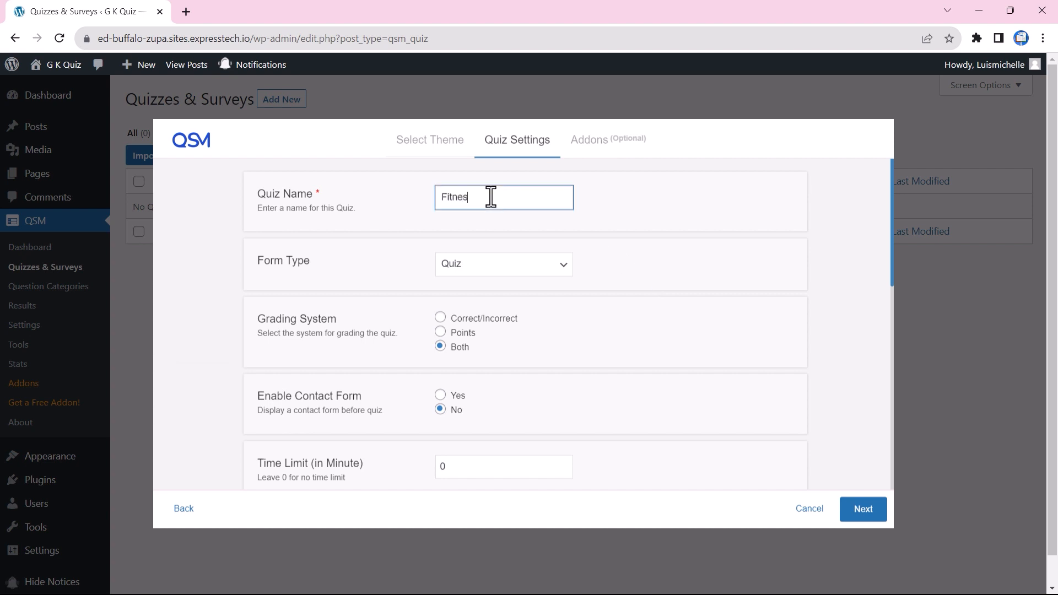
click(543, 265)
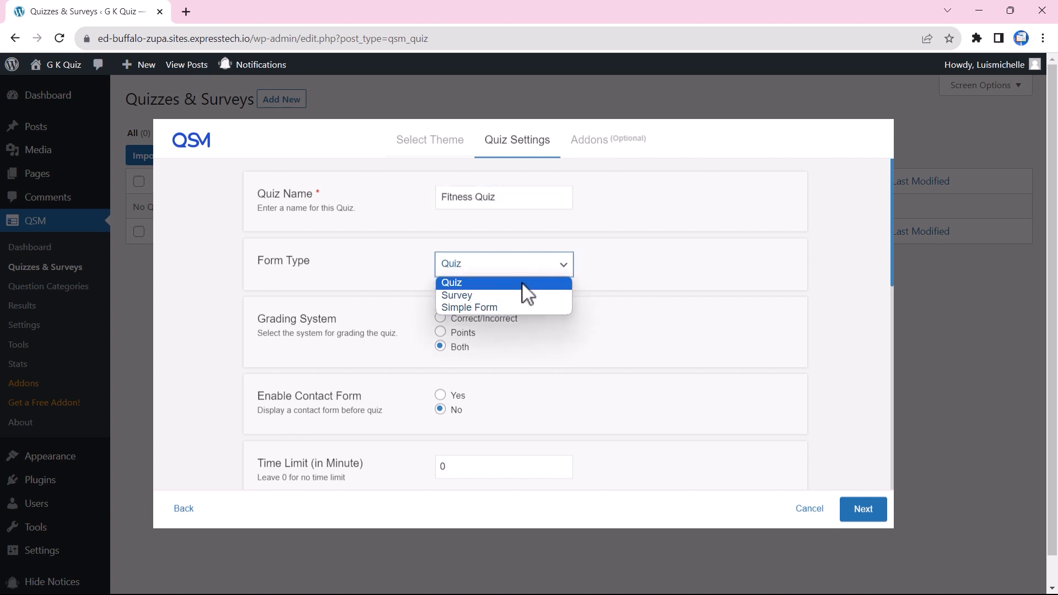
click(522, 282)
scroll(482, 386, down, 1)
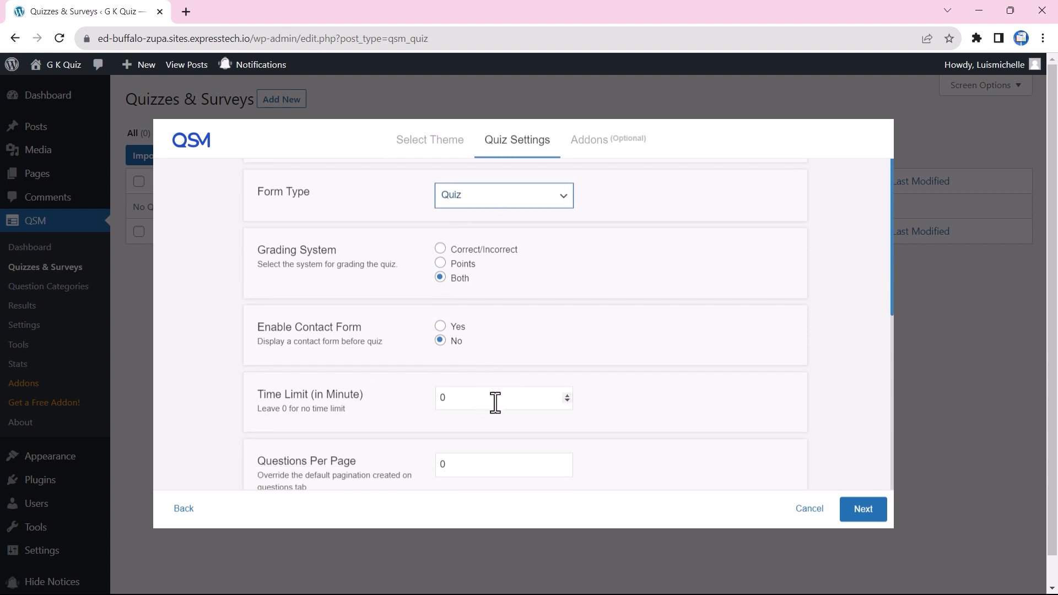
double_click(567, 395)
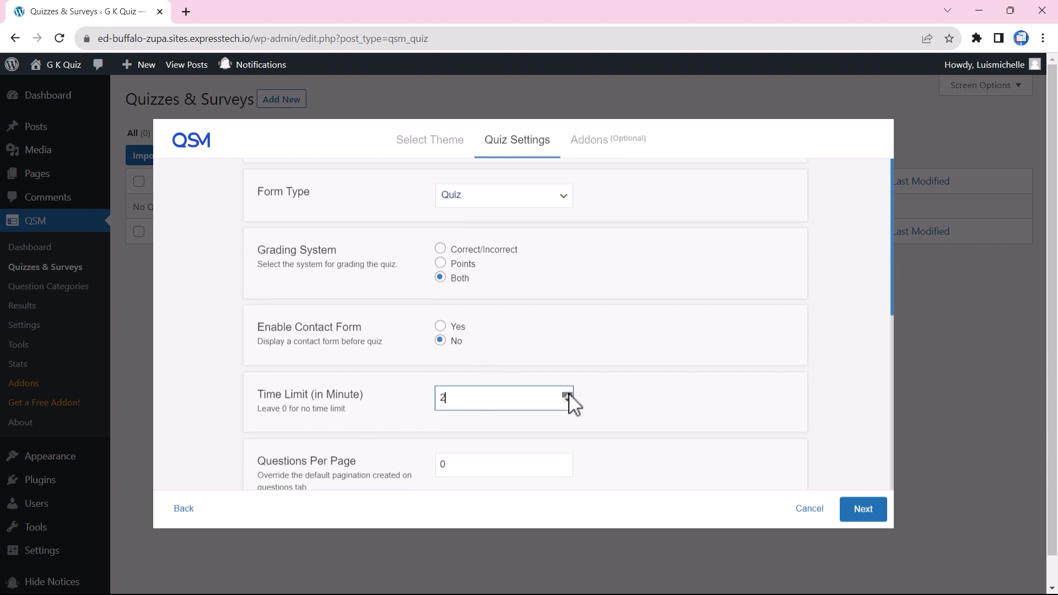
scroll(612, 410, down, 1)
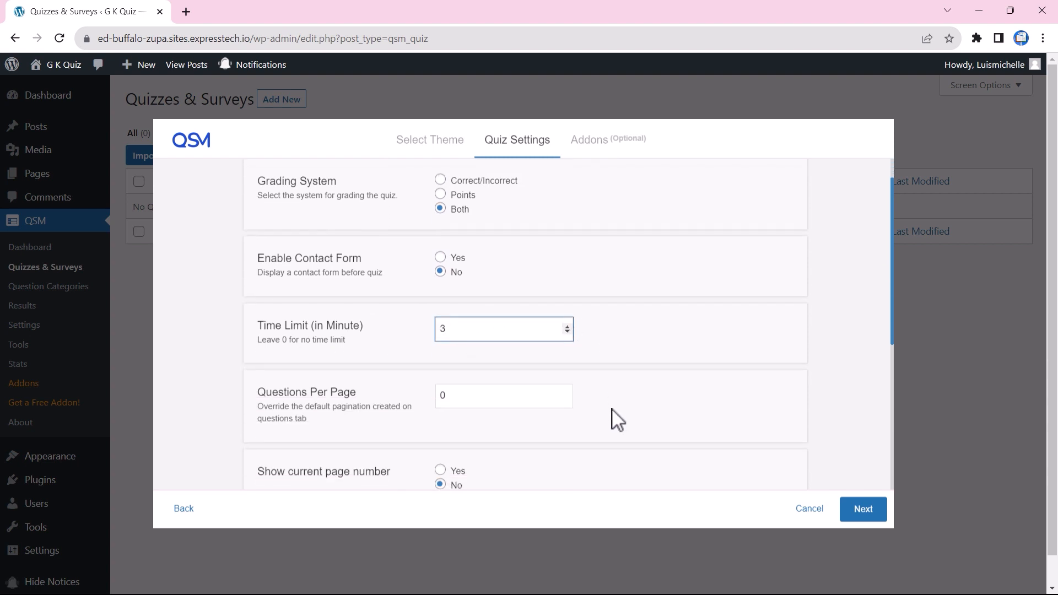
click(568, 395)
scroll(591, 419, down, 5)
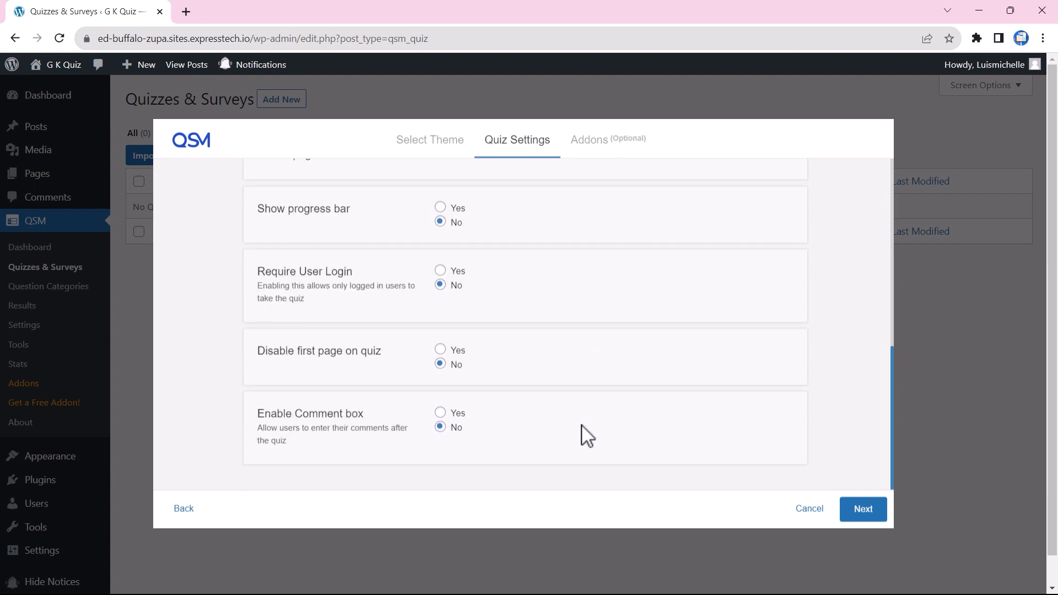
click(860, 516)
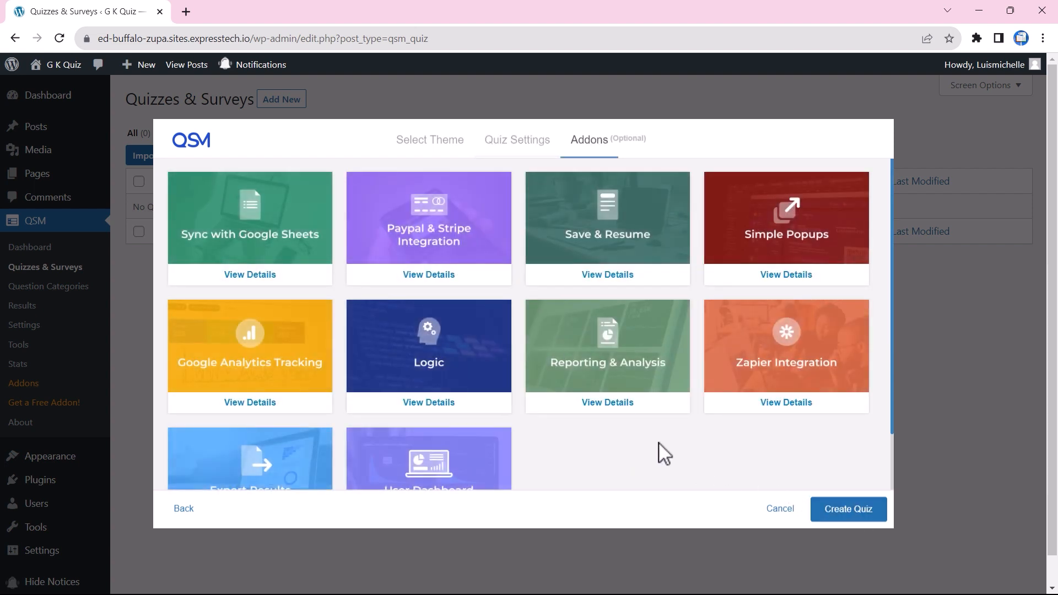
click(846, 512)
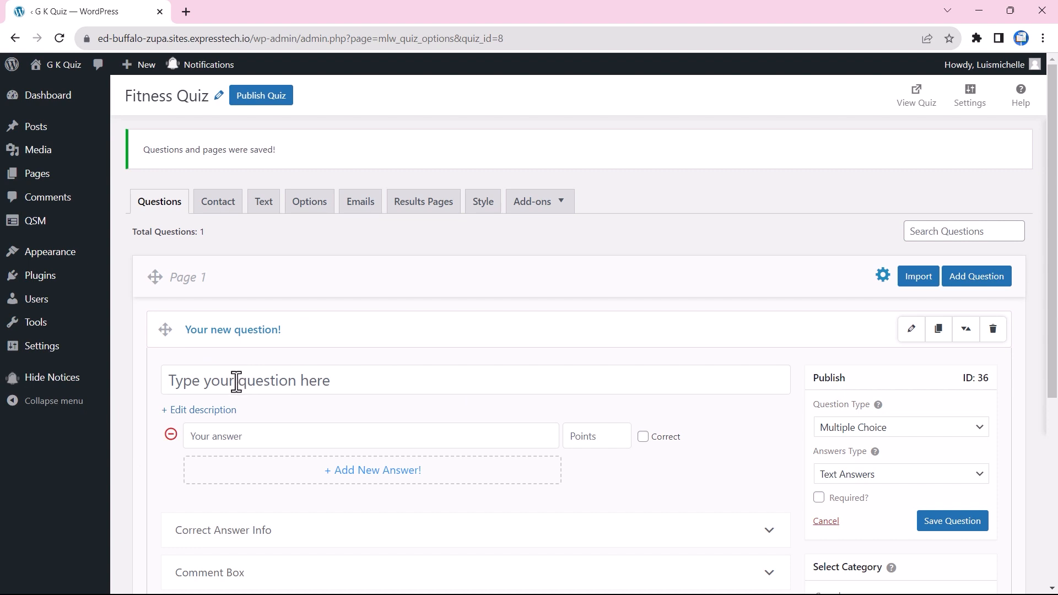
Step: Ask which exercise targets chest, shoulders and triceps, switch to Image Answers, and add an answer
text(Which t)
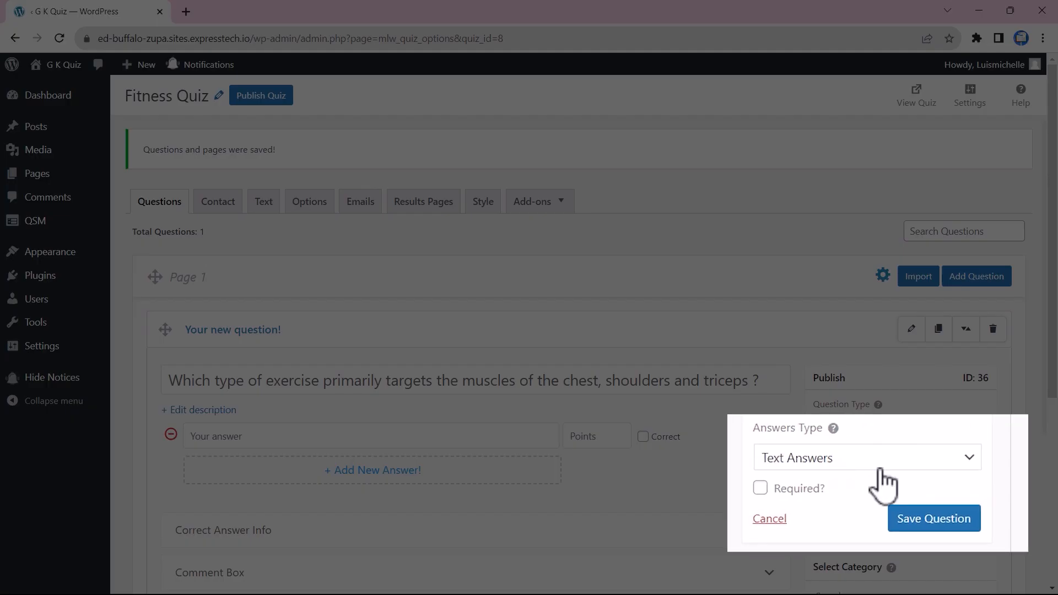
click(918, 477)
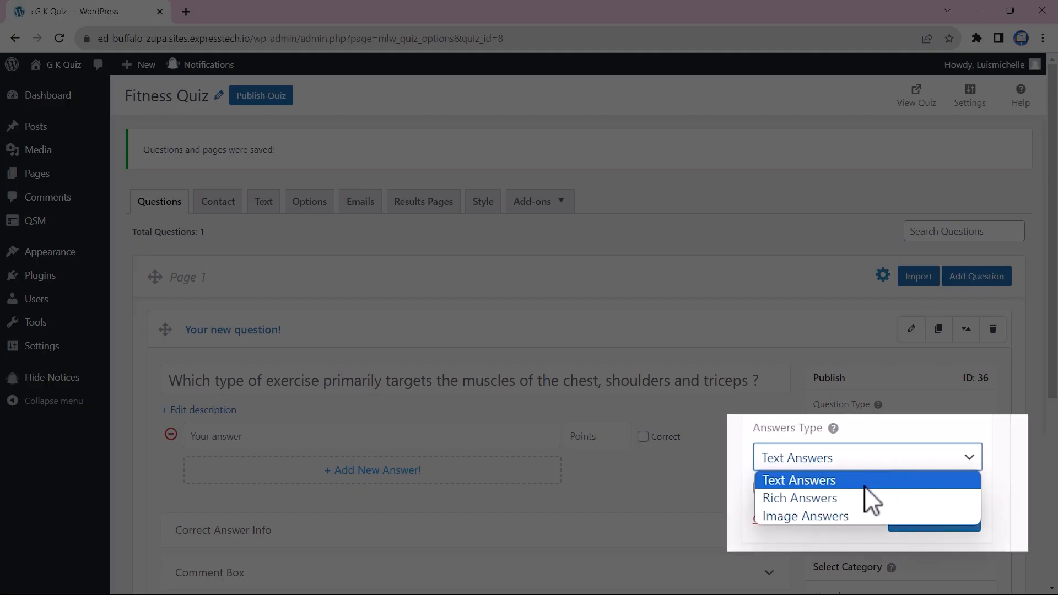
click(834, 517)
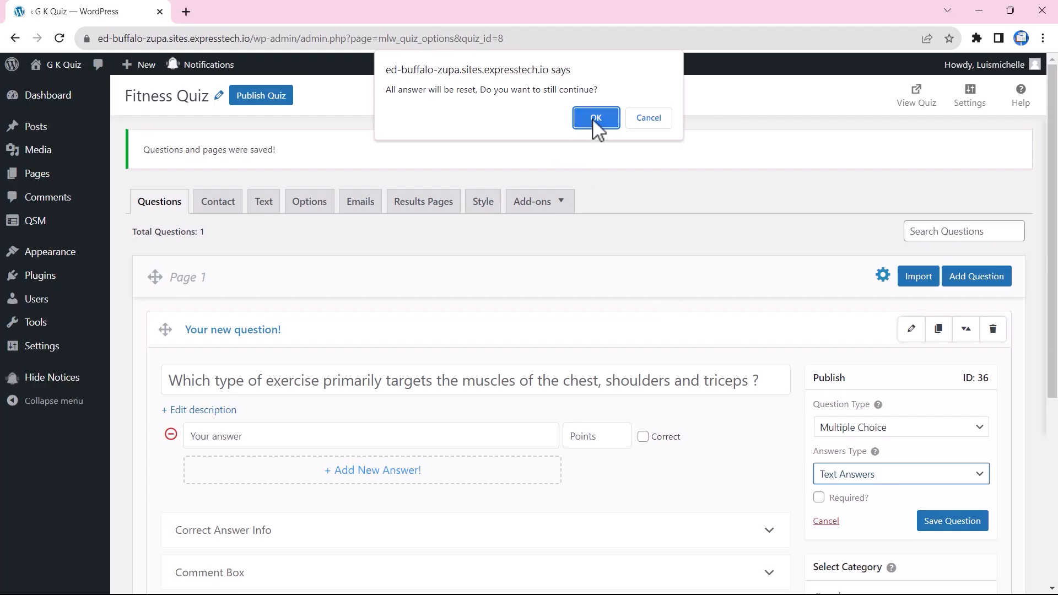
click(596, 118)
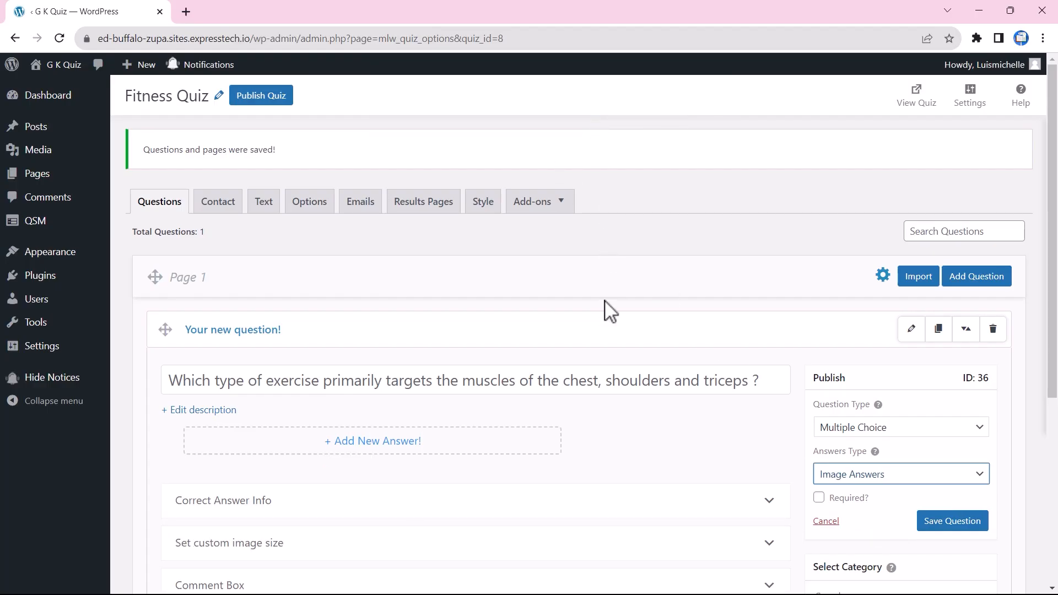
click(372, 443)
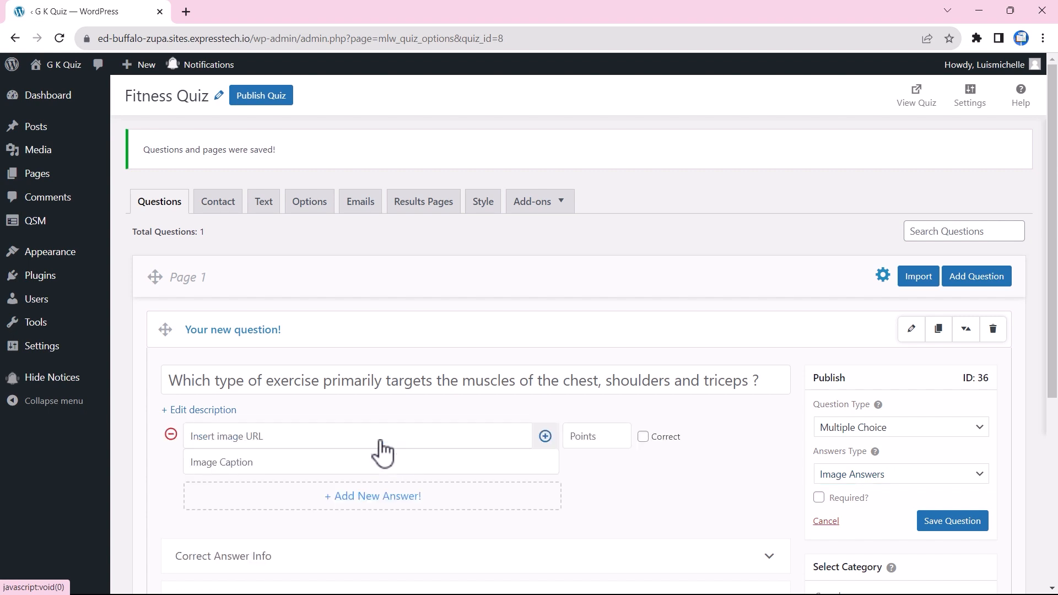
Step: Give the first answer the Squats image and add a second answer with the Bi-ceps image
click(547, 437)
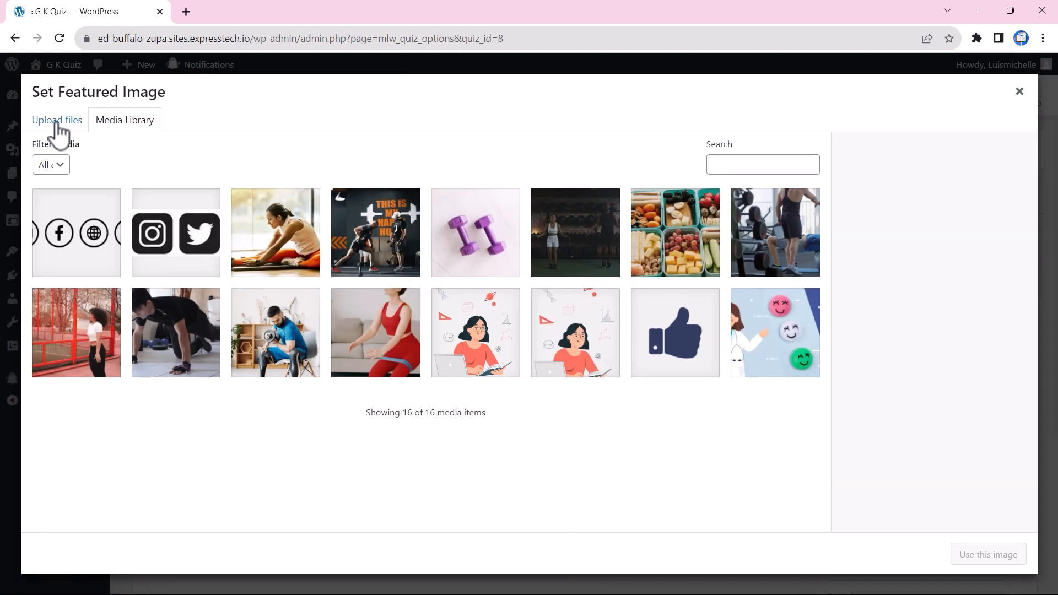
click(377, 331)
click(980, 561)
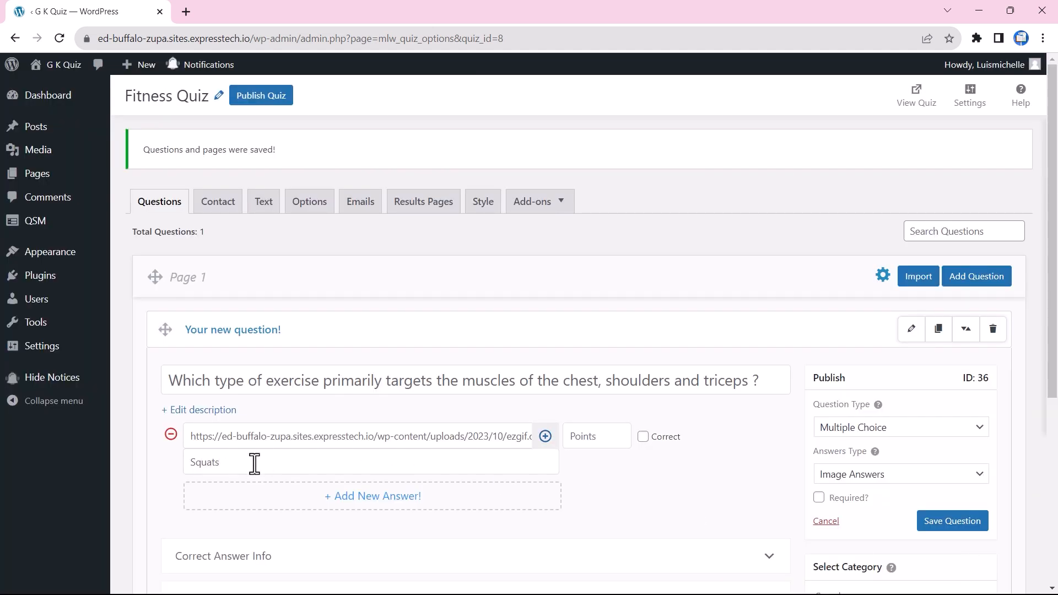
click(392, 502)
click(545, 495)
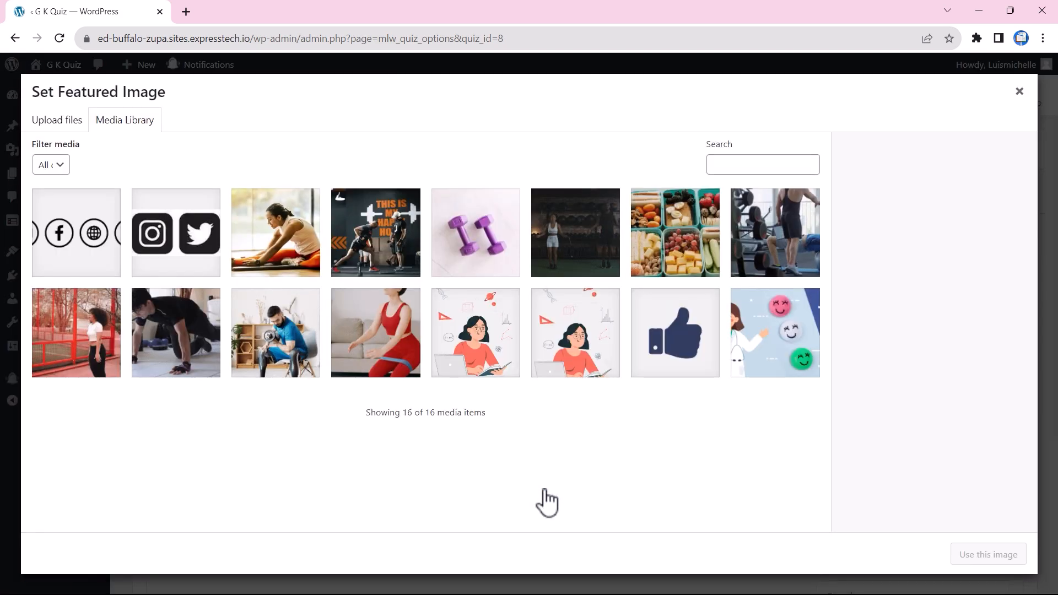
click(270, 328)
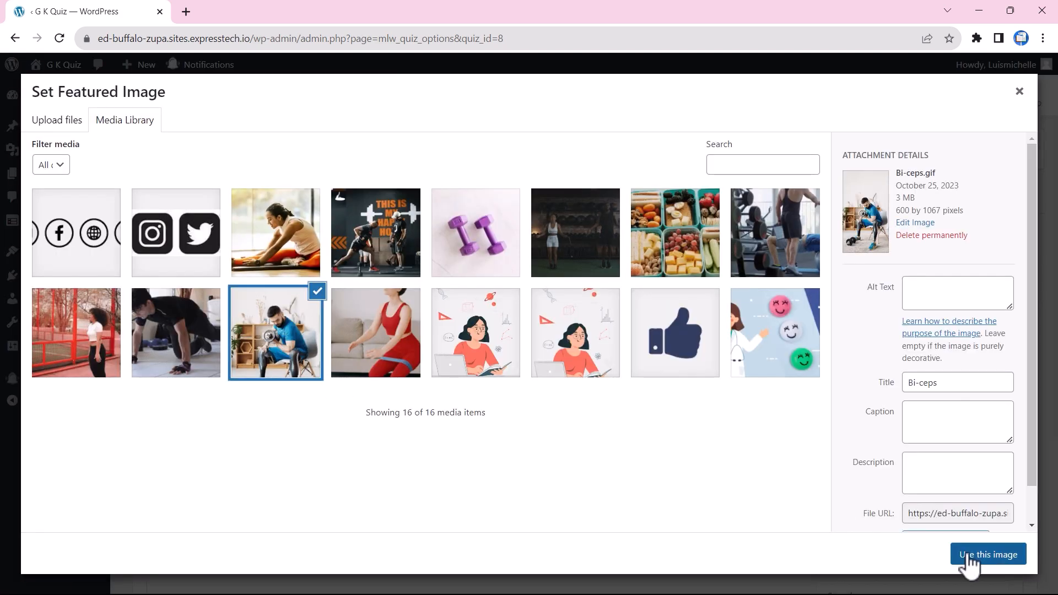
click(969, 556)
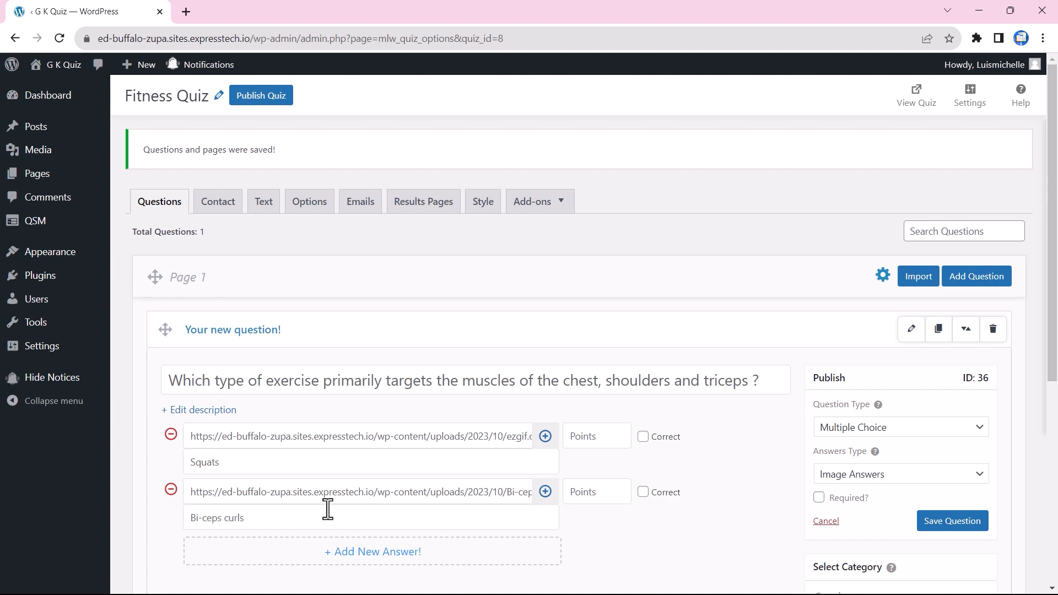
Step: Add third and fourth image answers using the Push_ups and Lunges images
click(358, 553)
scroll(358, 553, down, 2)
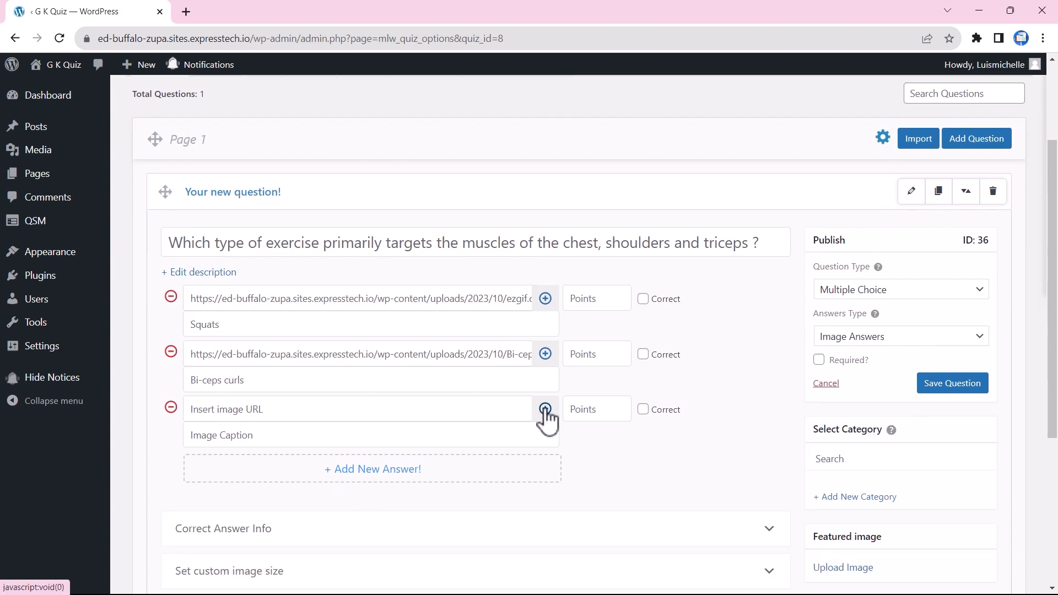
click(545, 411)
click(182, 333)
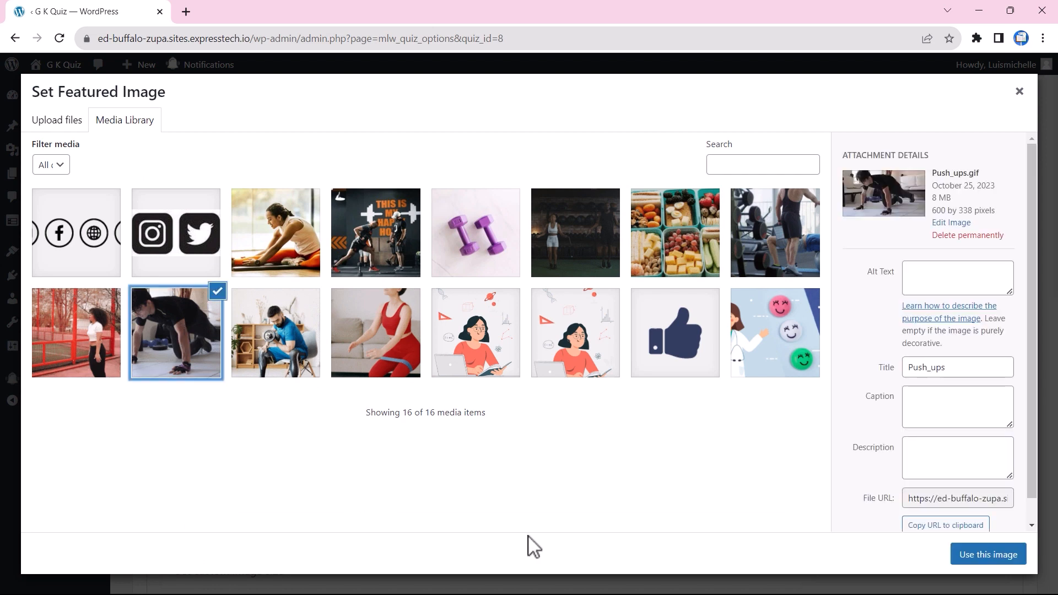
click(973, 558)
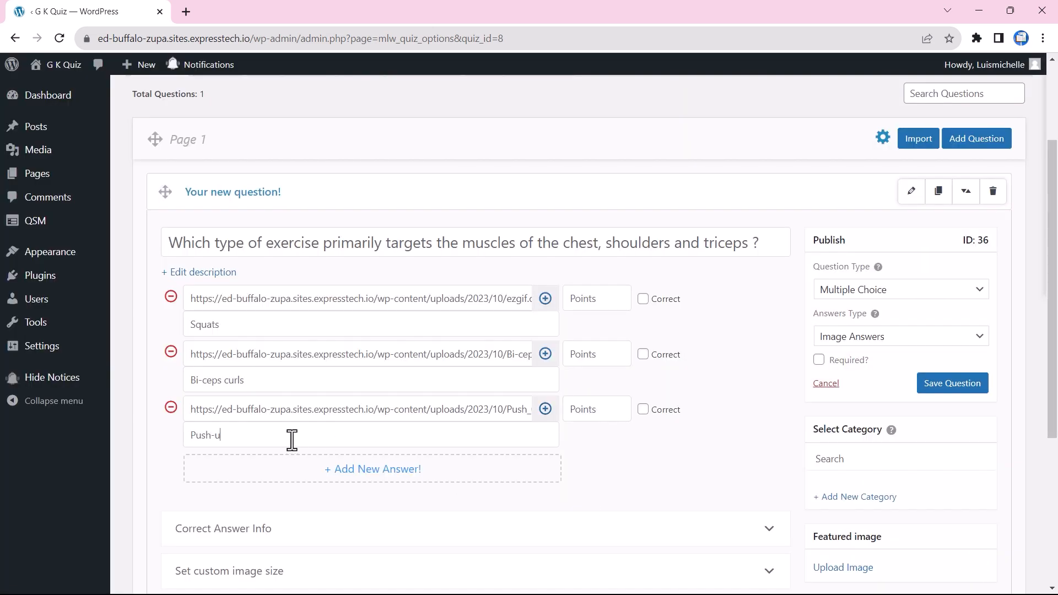
click(359, 478)
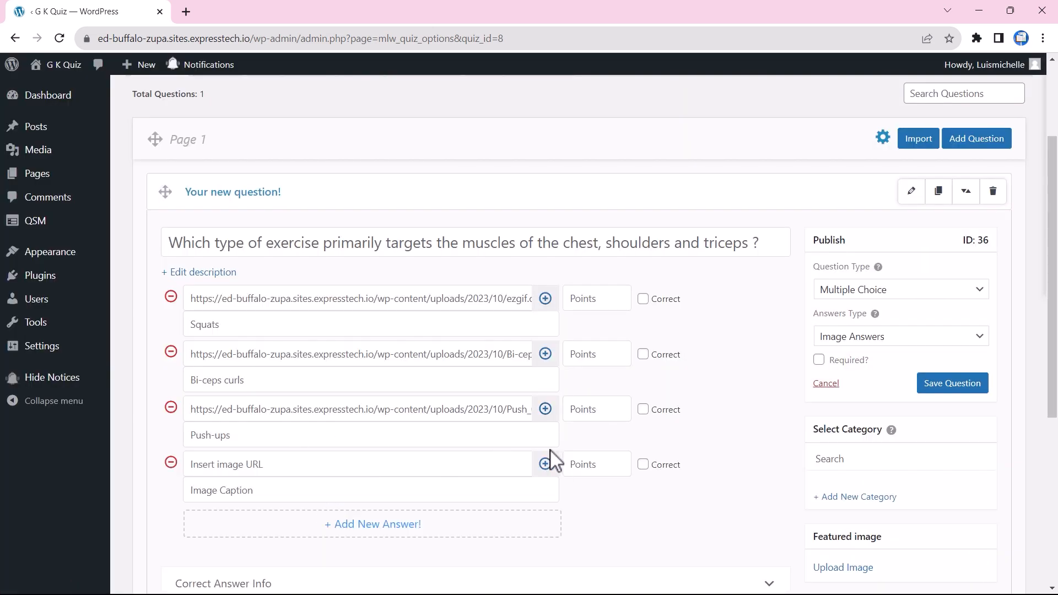
click(545, 466)
click(92, 348)
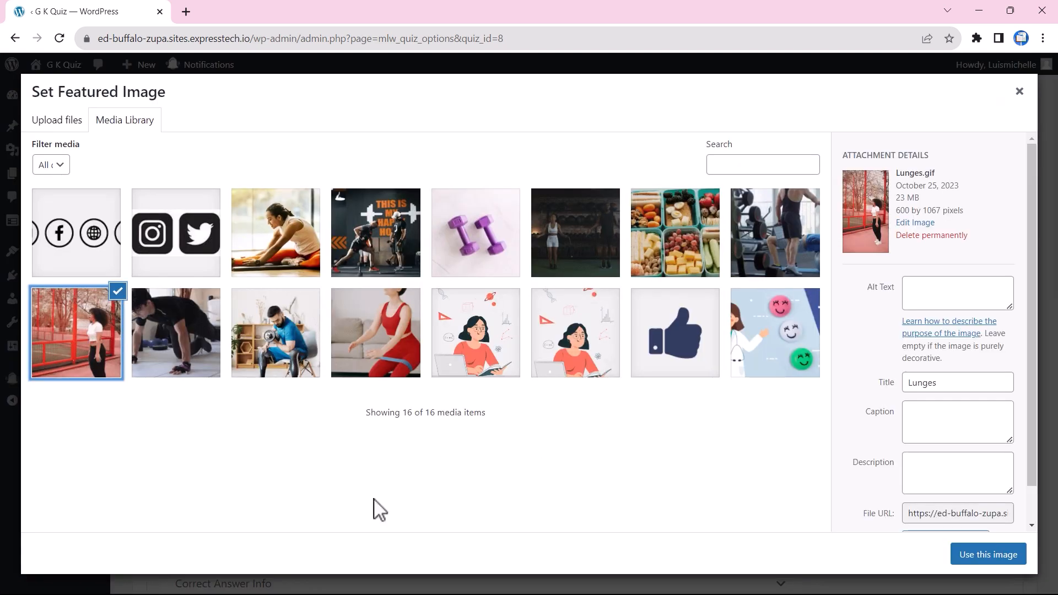
click(986, 556)
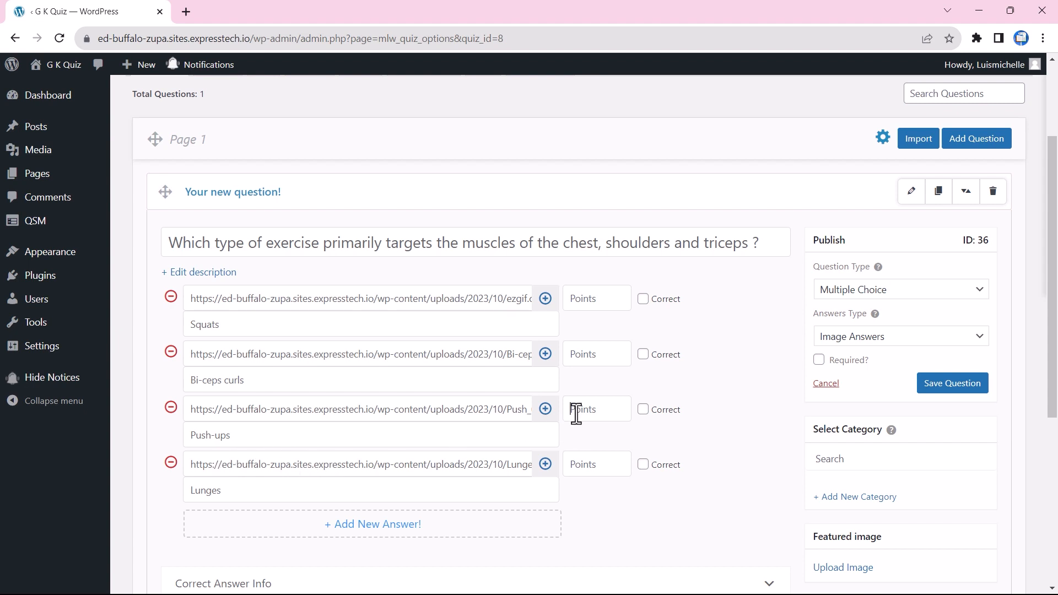
Step: Mark Push-ups correct for 20 points and save the question
click(642, 409)
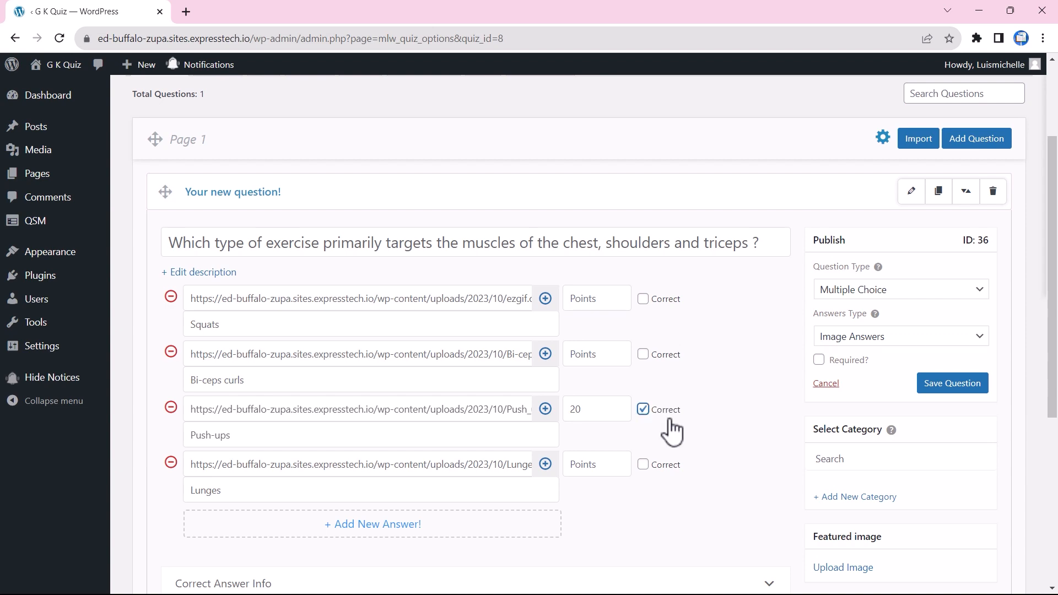
click(937, 386)
scroll(931, 381, down, 1)
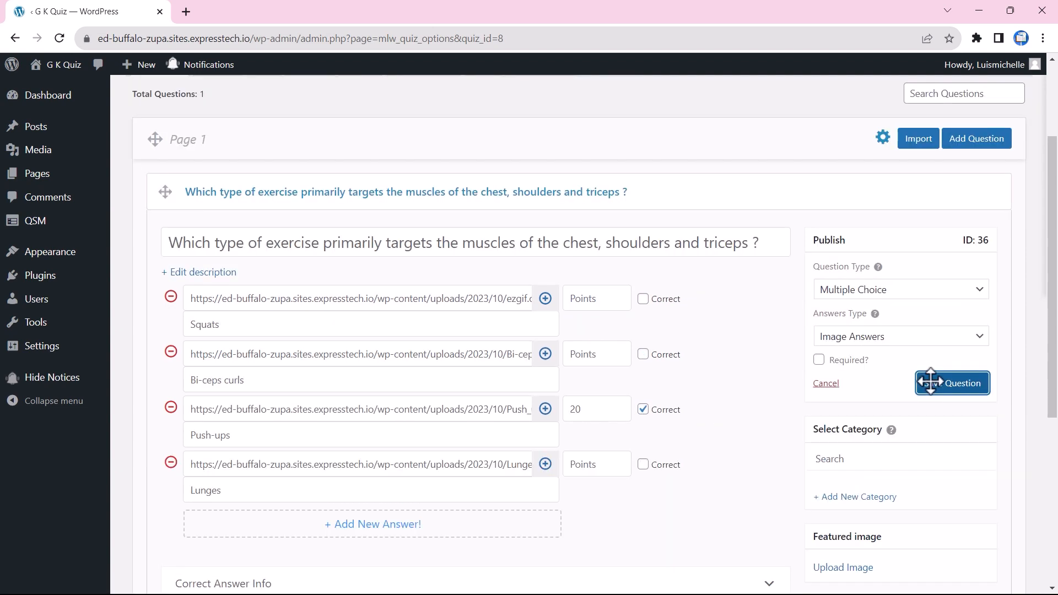
click(979, 145)
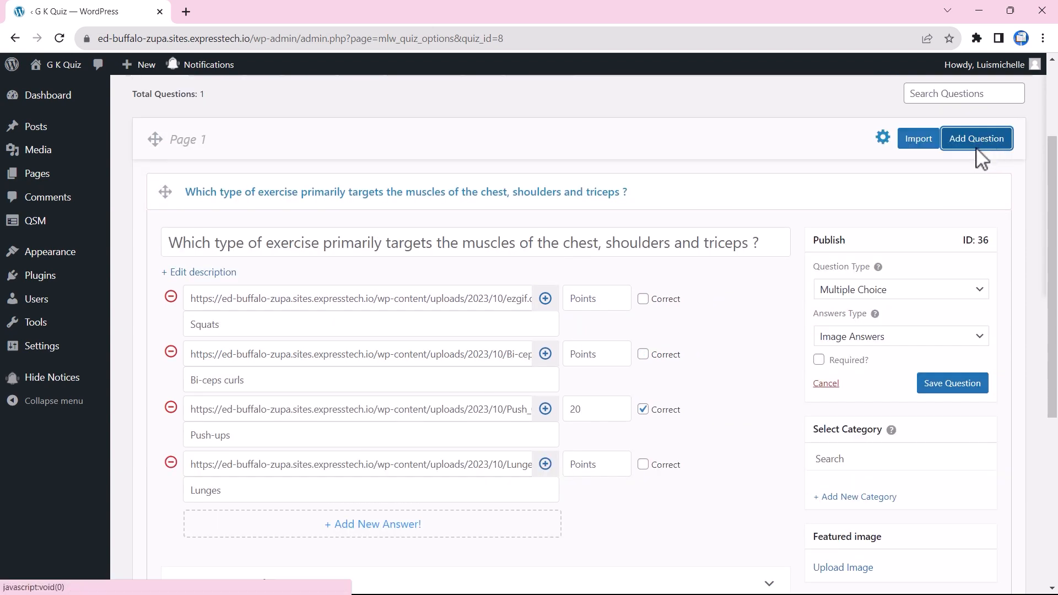
Step: Add 'What time of the day is ideal for exercise?' with 5AM, 10AM, 2PM, 4PM, 5AM correct, and save
click(264, 427)
text(W)
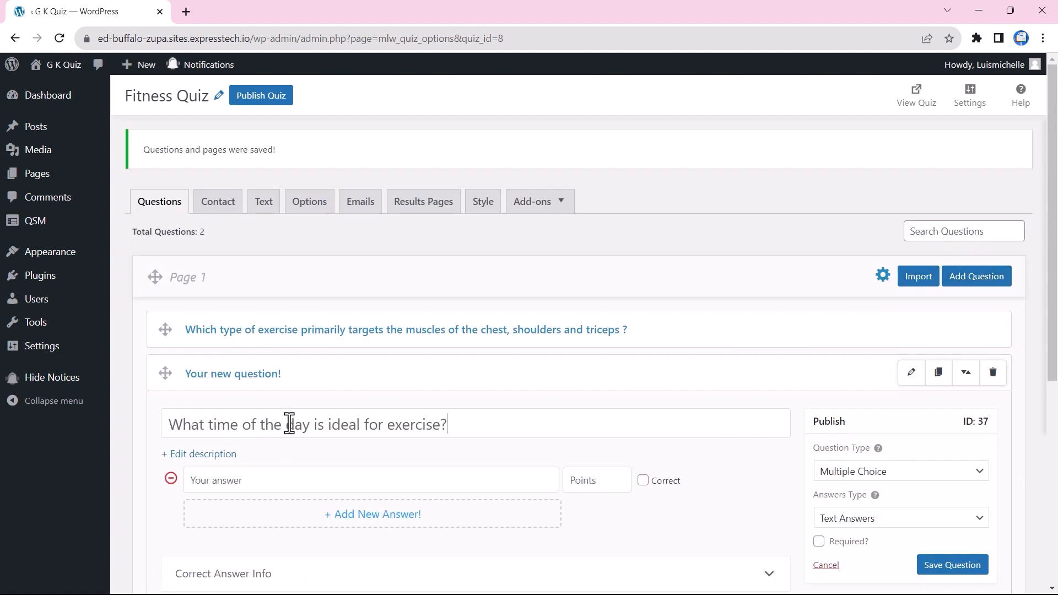
click(295, 513)
text(10AM)
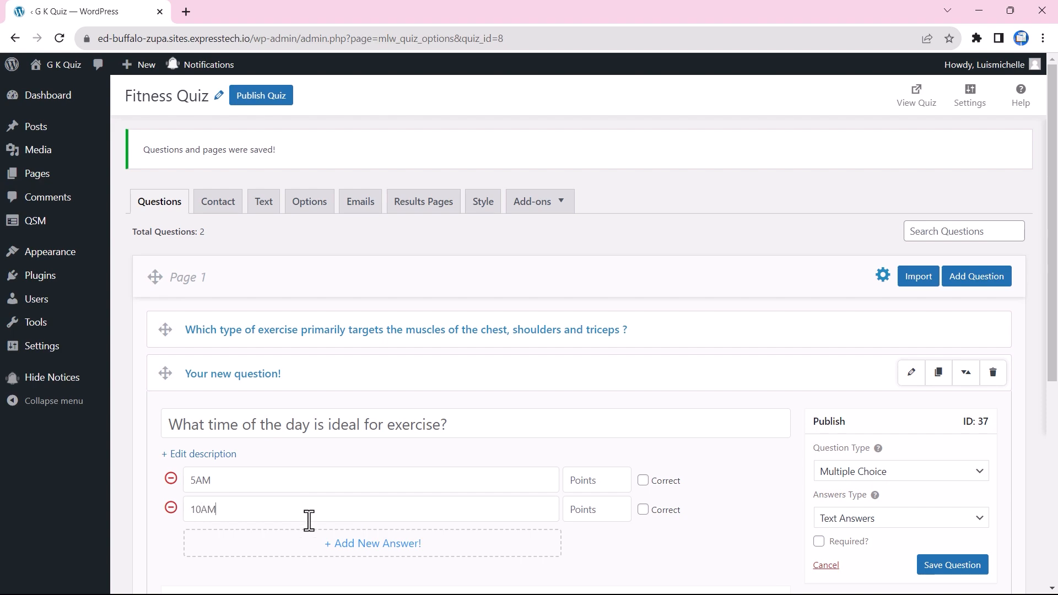
click(274, 537)
text(2PM)
click(262, 568)
click(252, 569)
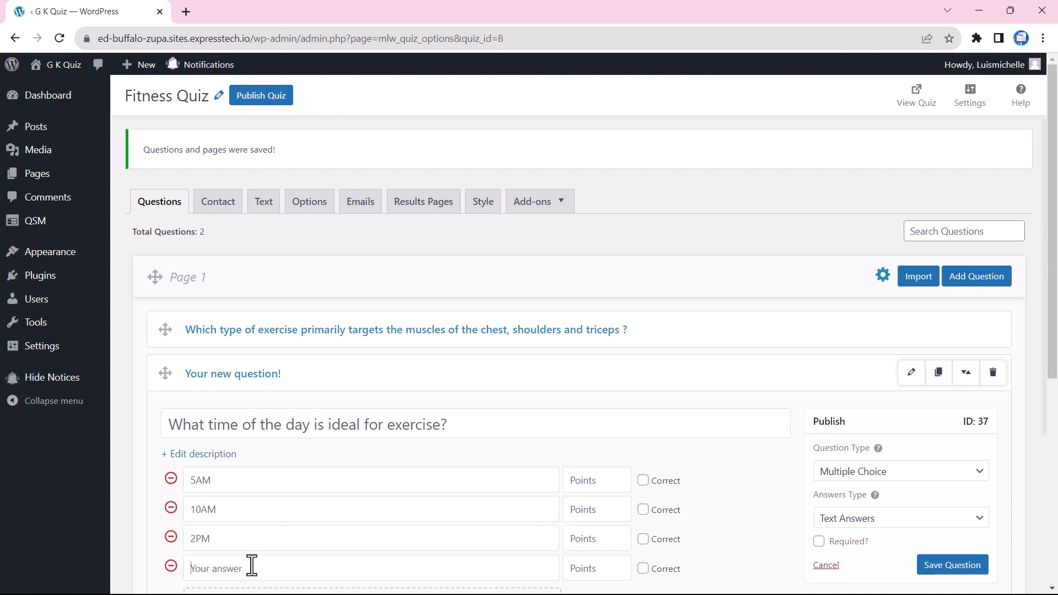
click(962, 566)
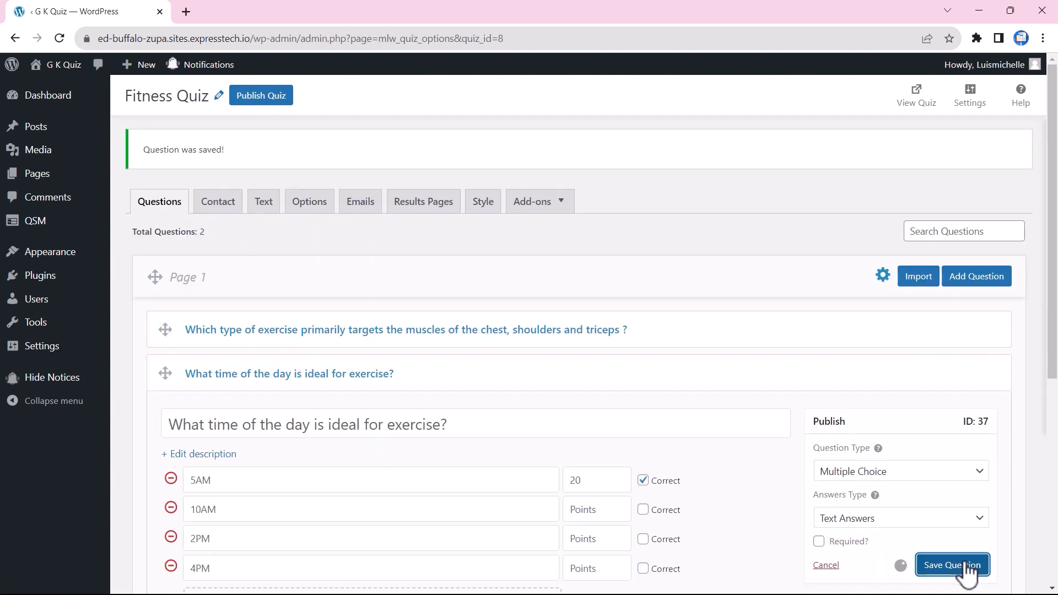
click(916, 278)
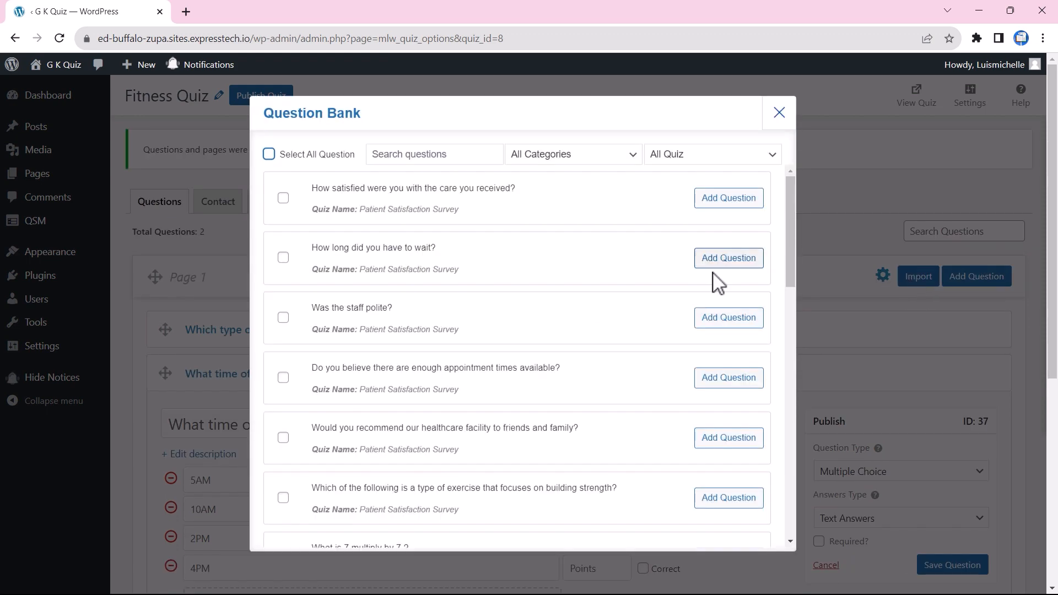
Step: Tick the warm-up, bone-nutrient and weekly exercise minutes questions in the Question Bank and add them
scroll(562, 347, down, 15)
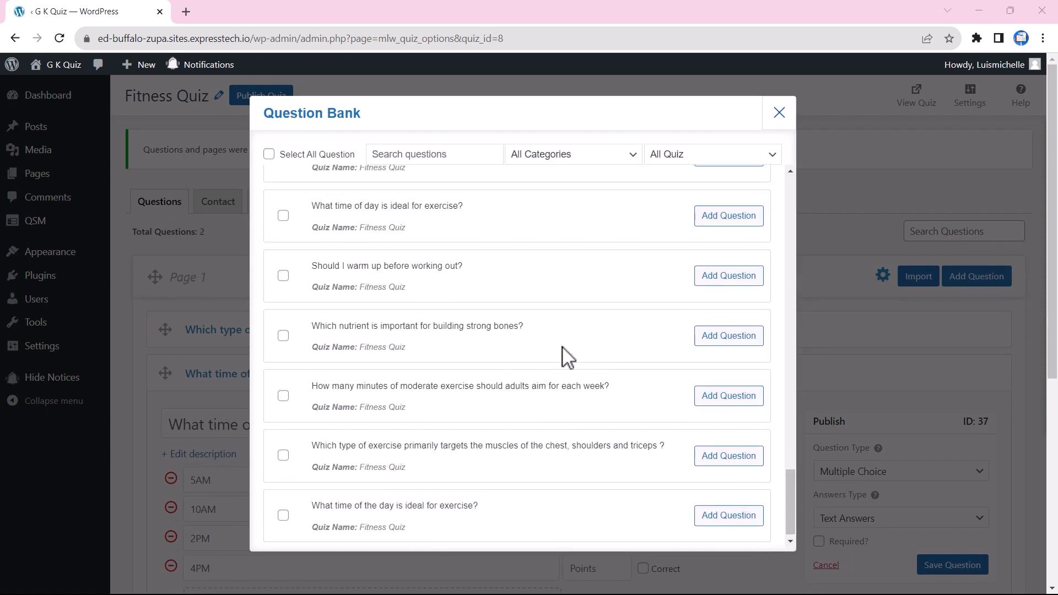
scroll(540, 316, up, 3)
scroll(541, 317, down, 3)
click(283, 276)
click(283, 320)
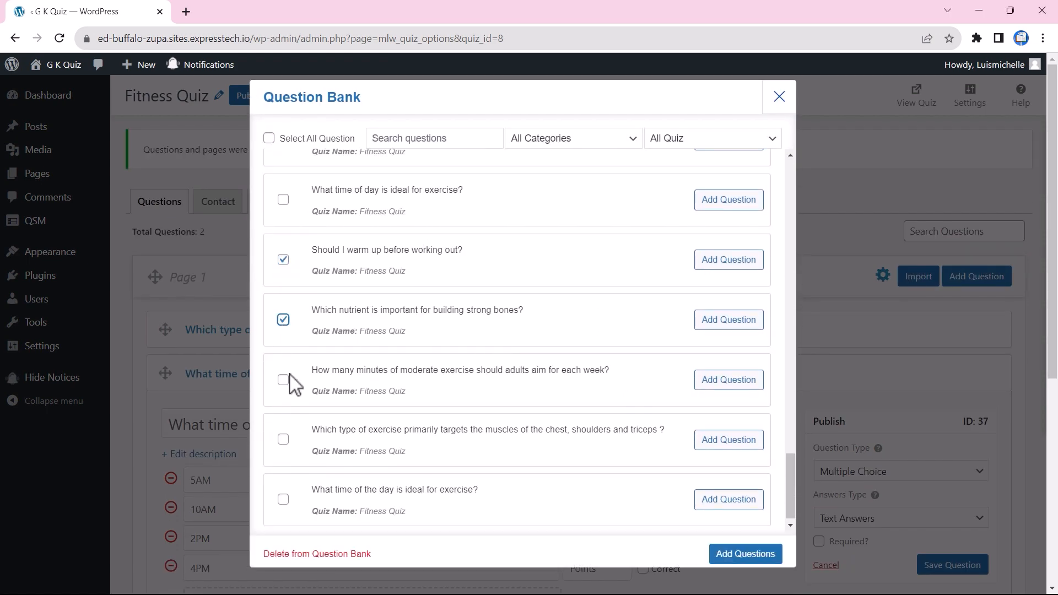
click(283, 380)
click(745, 554)
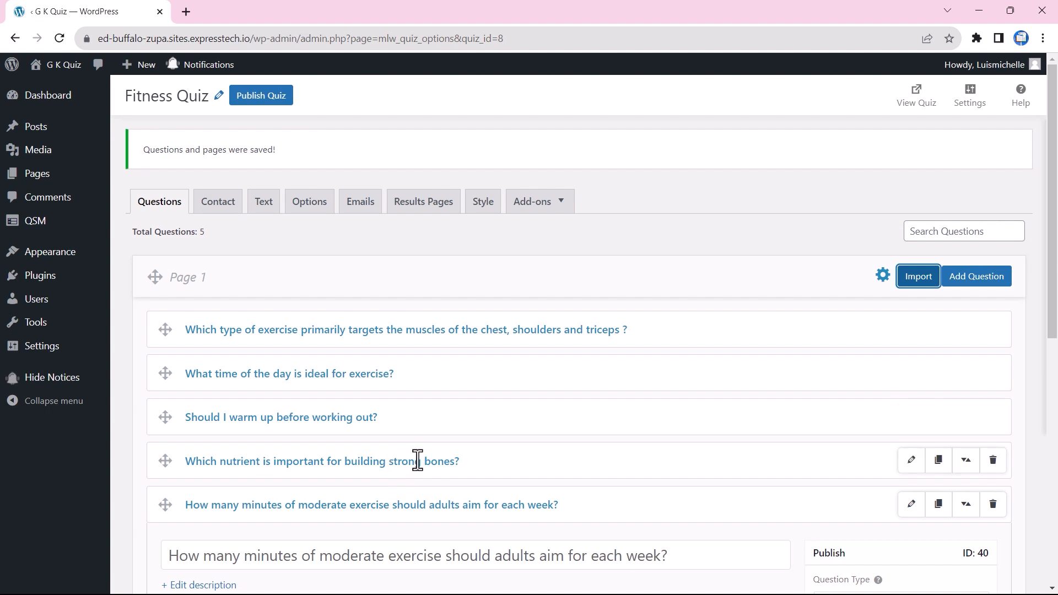
Step: Turn on the Name and Email contact fields and save the 'Discover your Fitness Score!' intro text
click(216, 207)
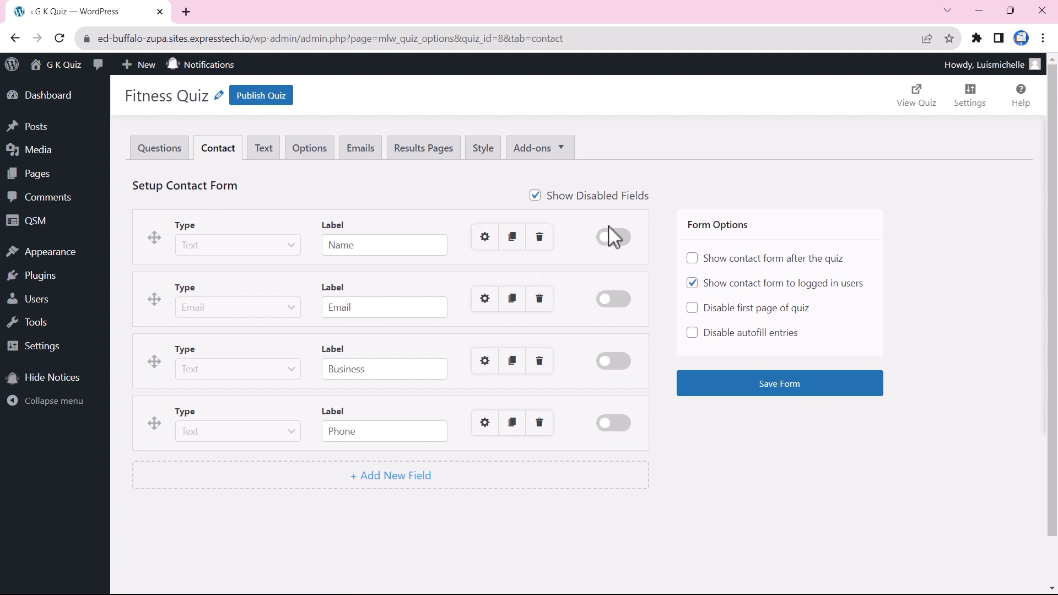
click(612, 238)
click(614, 301)
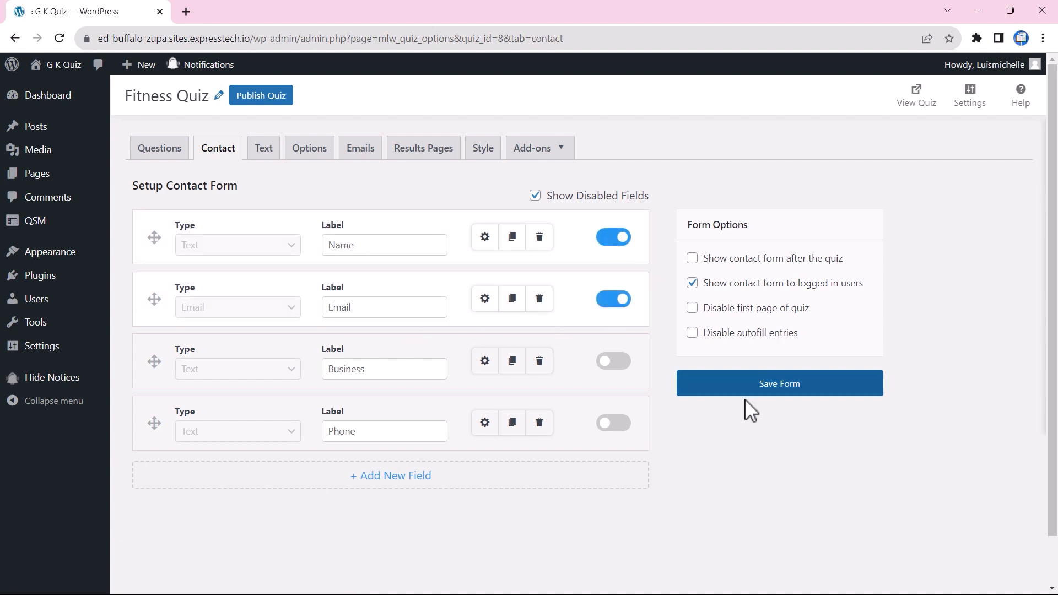
click(779, 387)
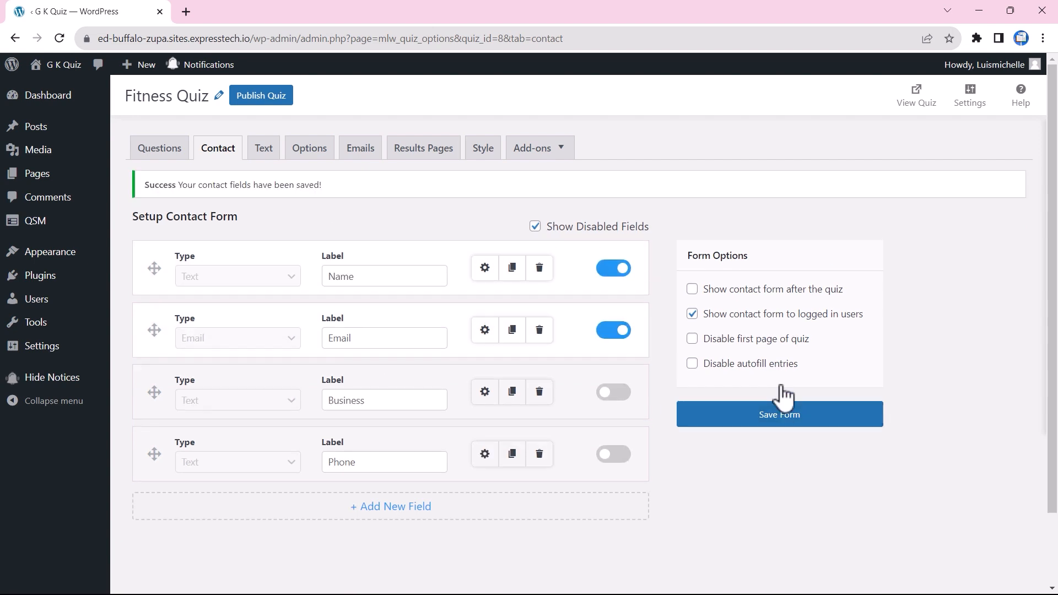
click(265, 156)
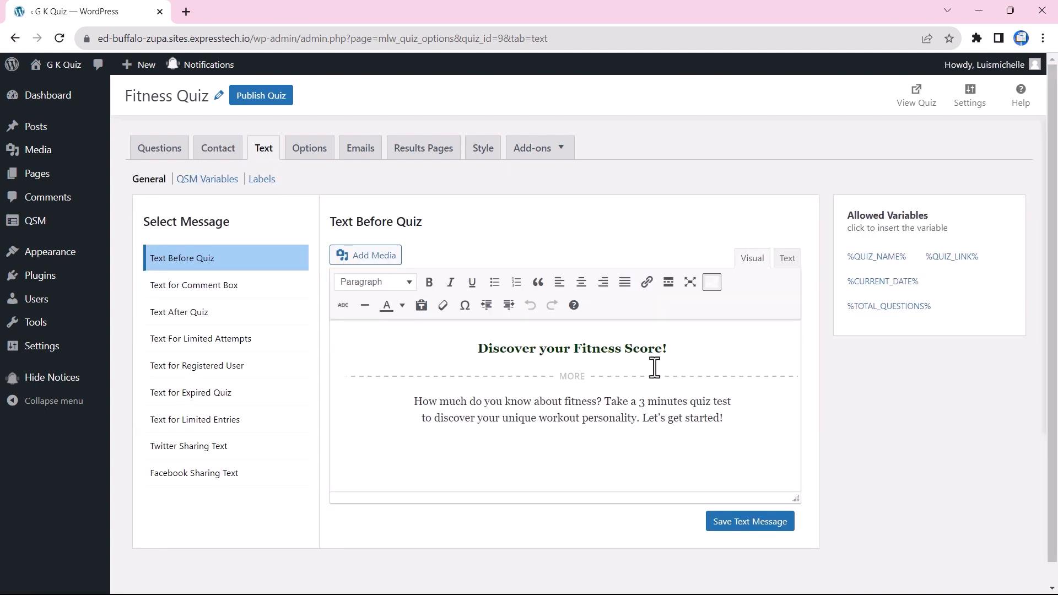
click(740, 527)
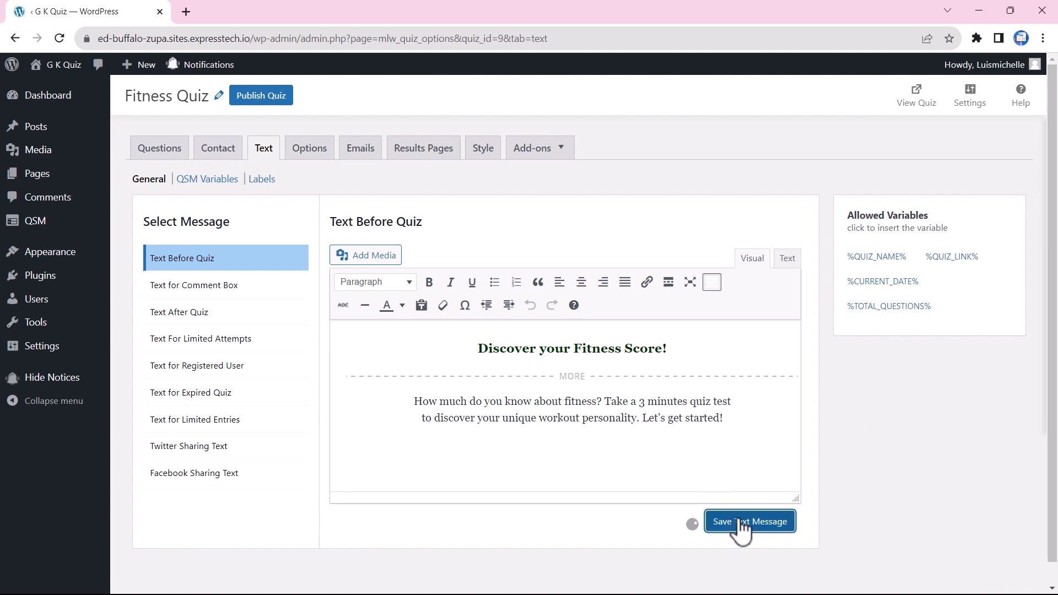
Step: Add a condition to the first results page: Total points earned less than or equal to 20
click(423, 154)
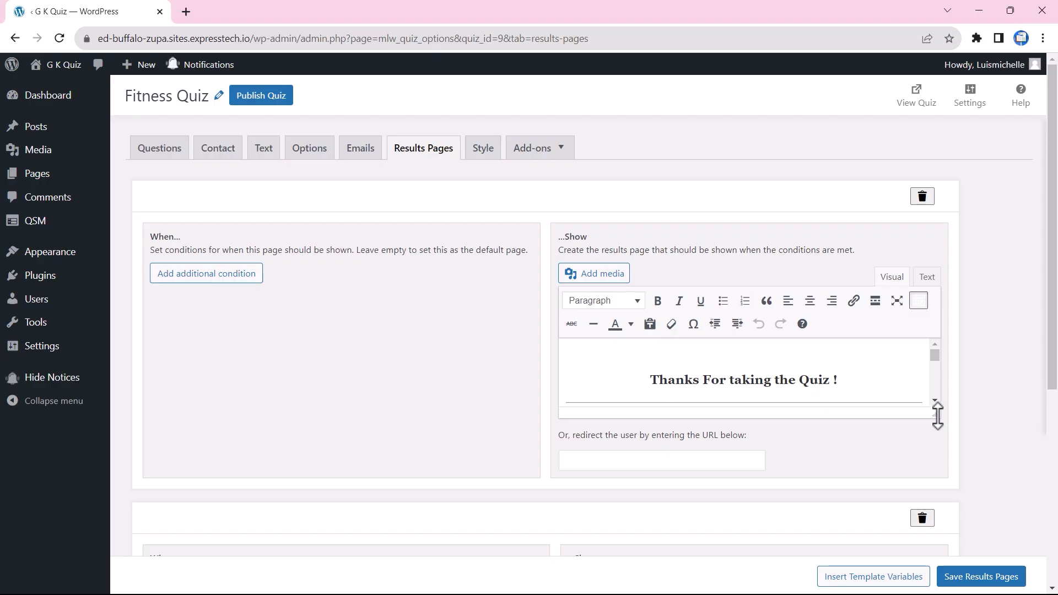
drag(937, 416, 935, 548)
scroll(860, 482, down, 3)
scroll(861, 481, up, 3)
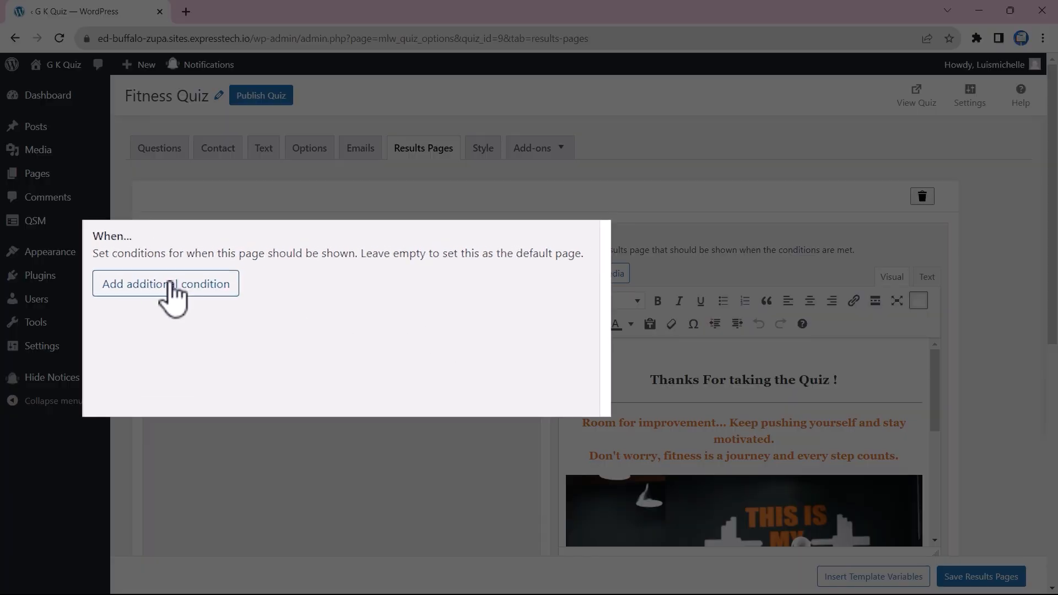
click(209, 275)
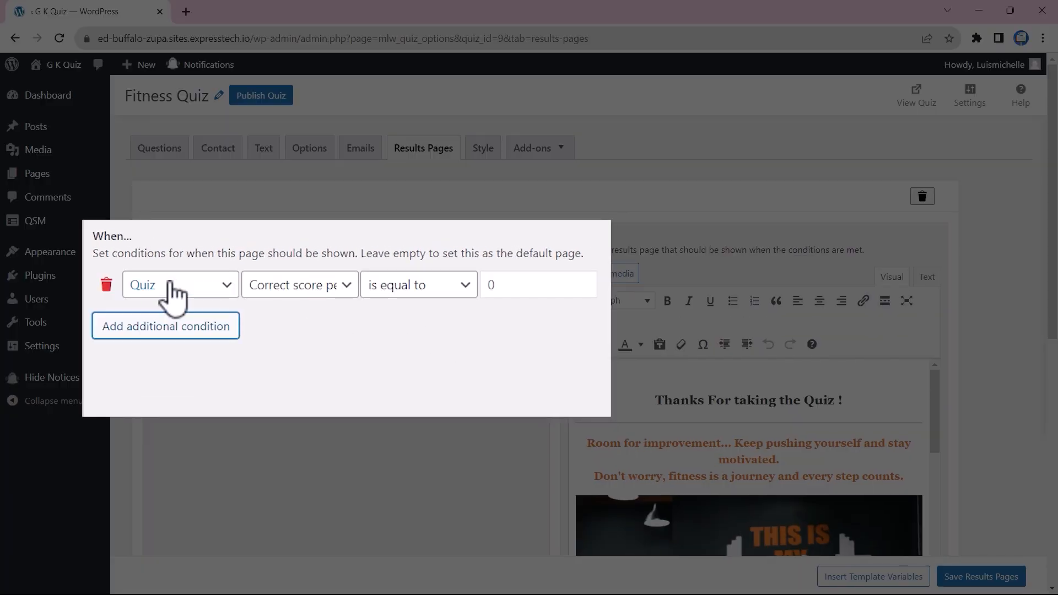
click(315, 290)
click(315, 305)
click(441, 288)
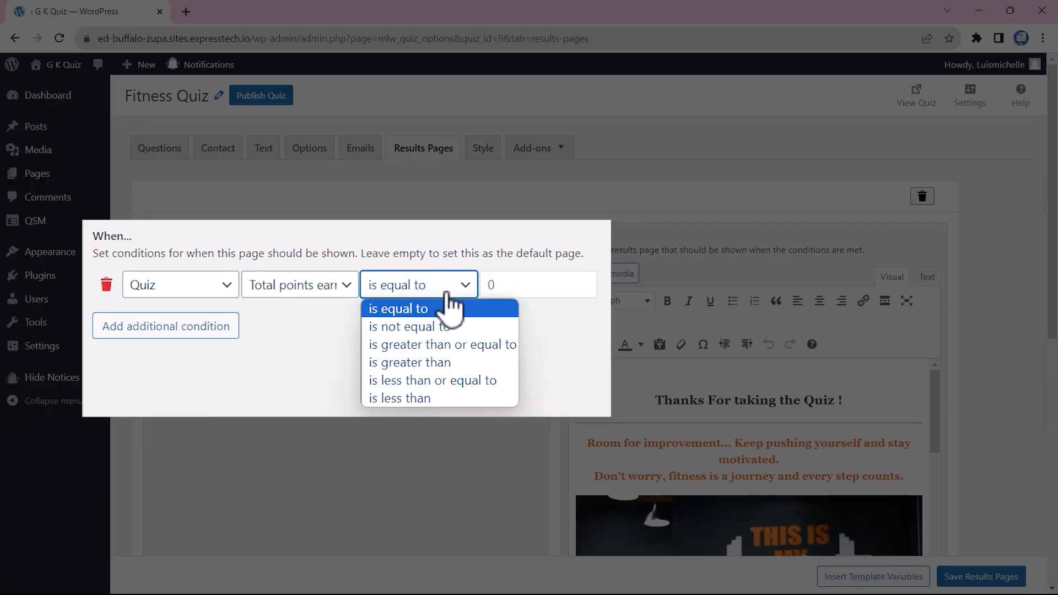
click(445, 380)
text(20)
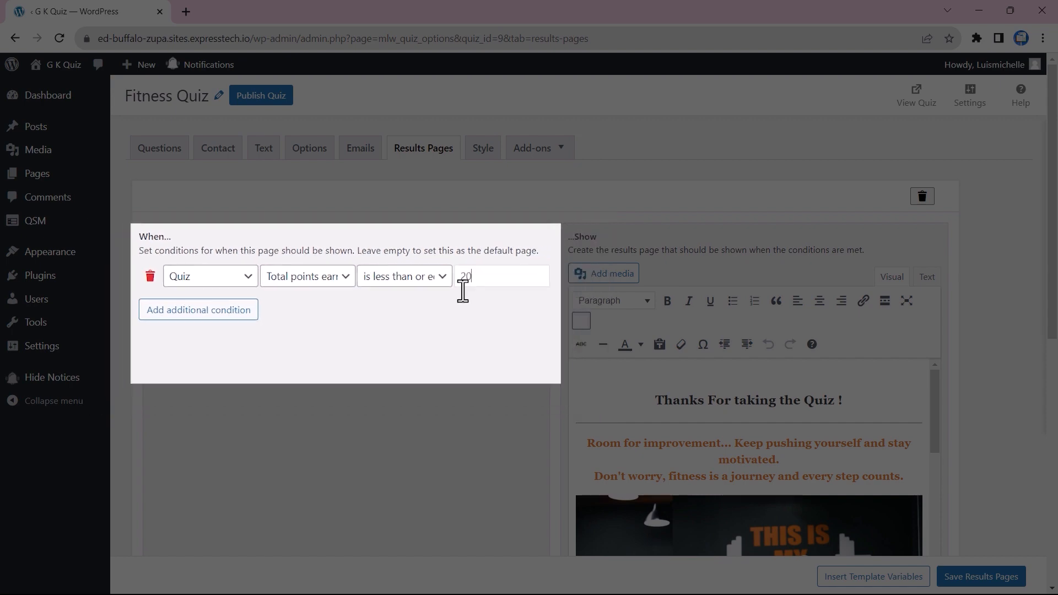
Step: Show the Well Done results page when total points exceed 20, and save the results pages
scroll(478, 361, down, 1)
scroll(679, 380, down, 10)
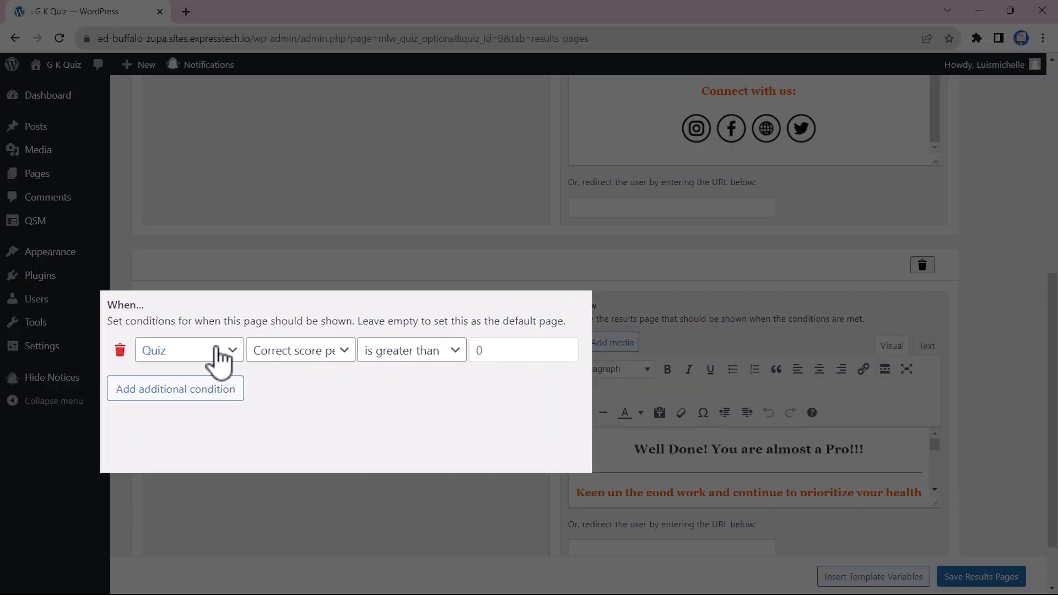
click(325, 353)
click(385, 374)
click(445, 356)
click(443, 429)
click(484, 354)
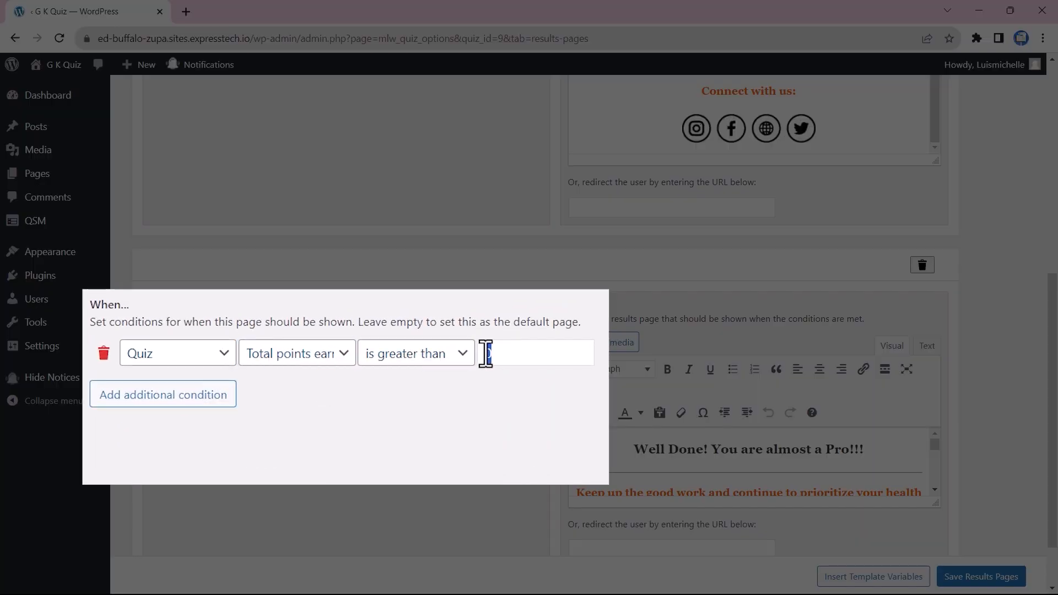
text(20)
scroll(935, 477, down, 1)
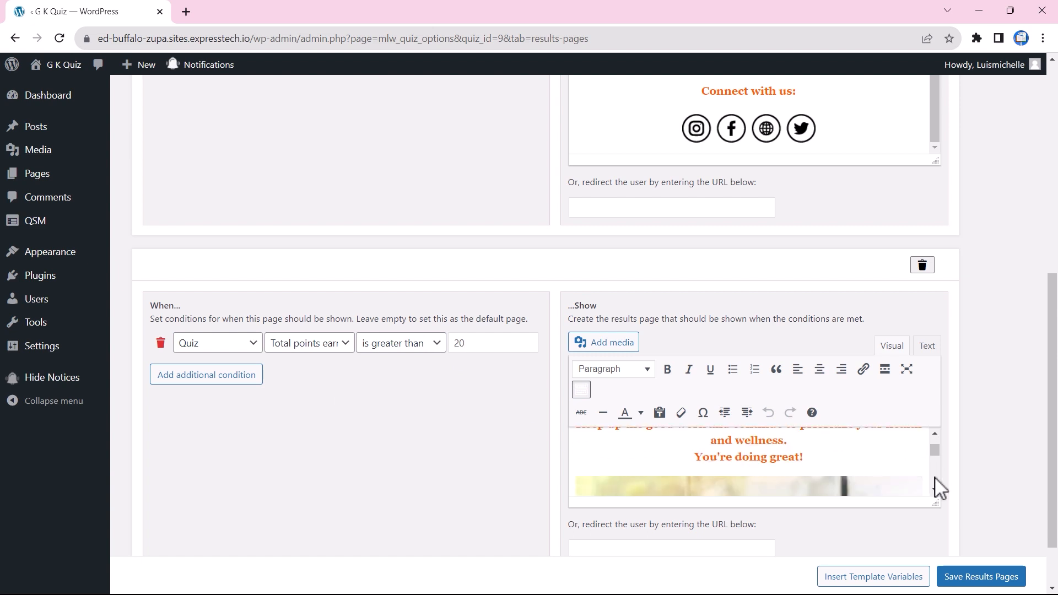
drag(933, 502, 939, 544)
scroll(894, 479, up, 1)
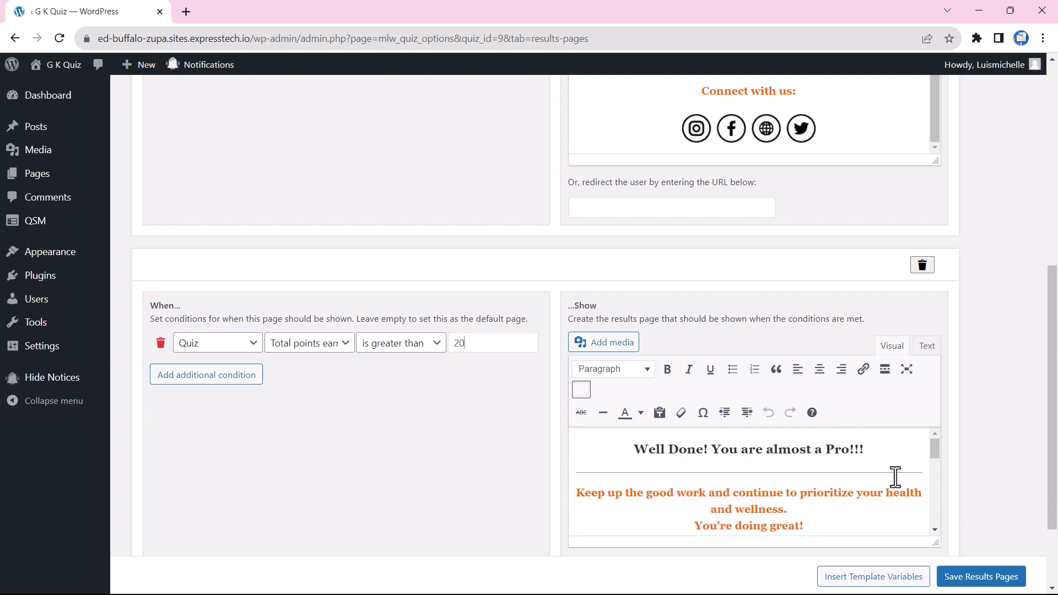
scroll(895, 477, down, 1)
scroll(895, 478, down, 5)
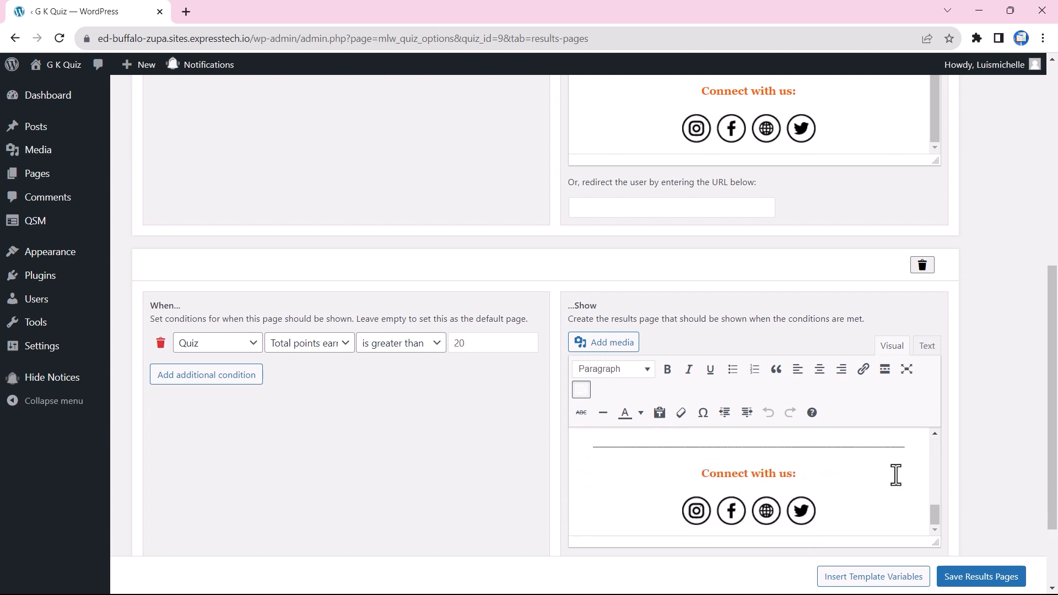
click(978, 576)
click(483, 202)
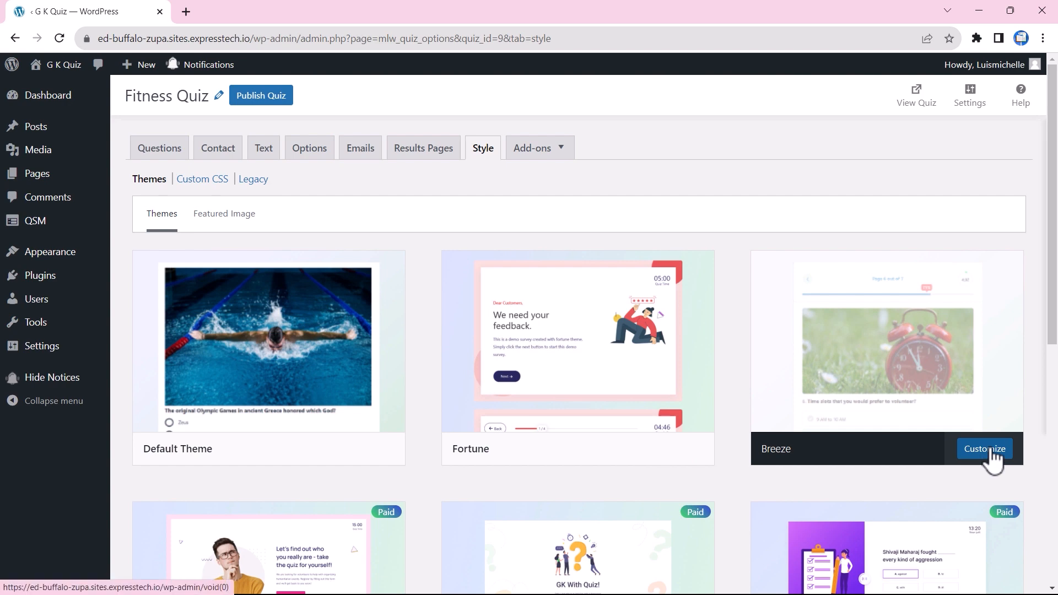
Step: Customize and save the Breeze theme settings for the Fitness Quiz
click(986, 449)
scroll(678, 381, down, 8)
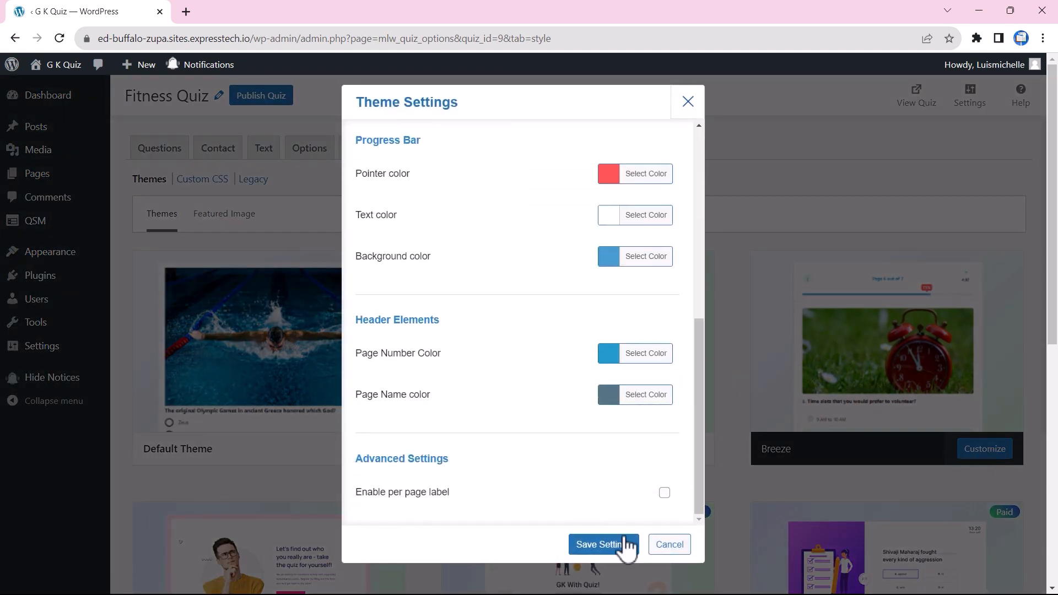
click(601, 544)
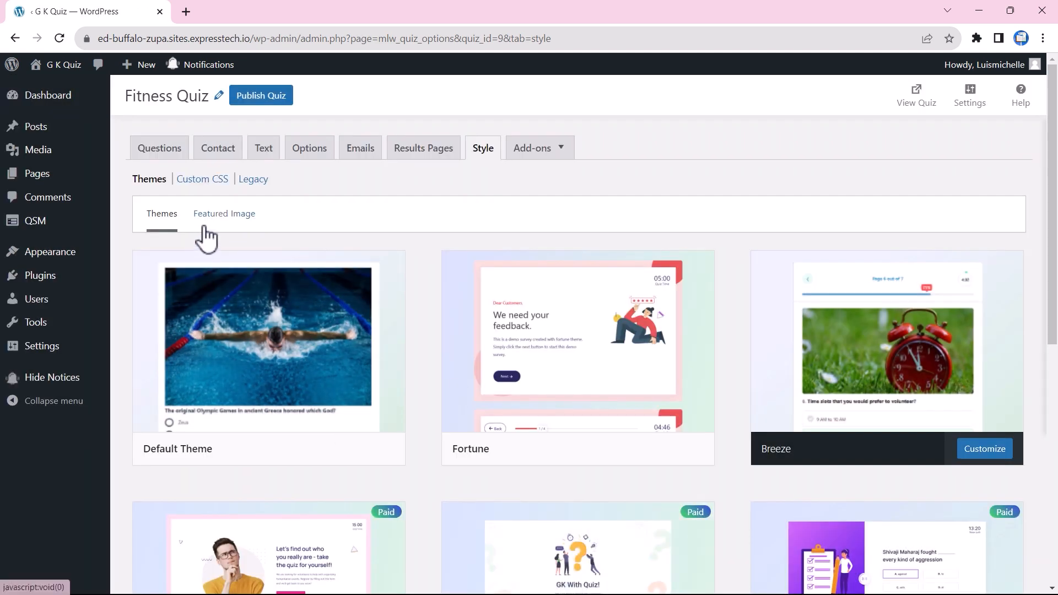
Step: Set Fitness_exercise.gif as the featured image, save it, and publish the quiz
click(224, 215)
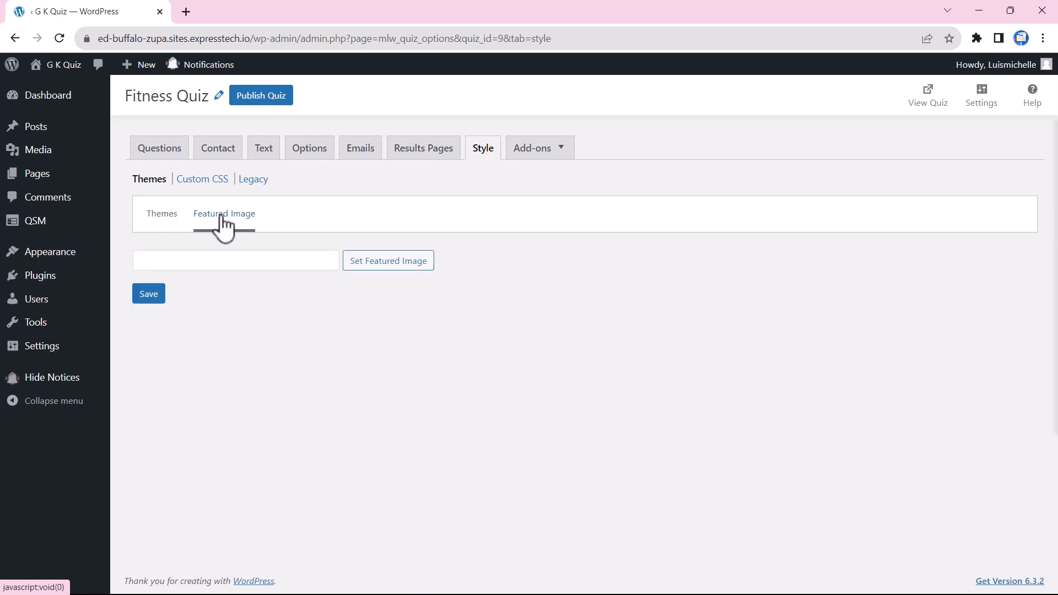
click(374, 264)
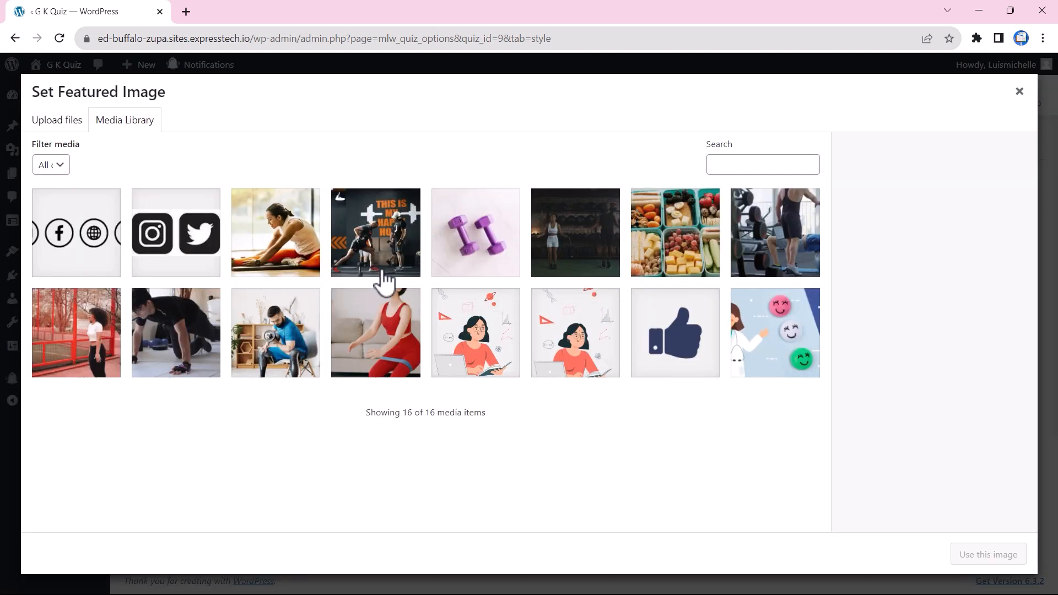
click(574, 241)
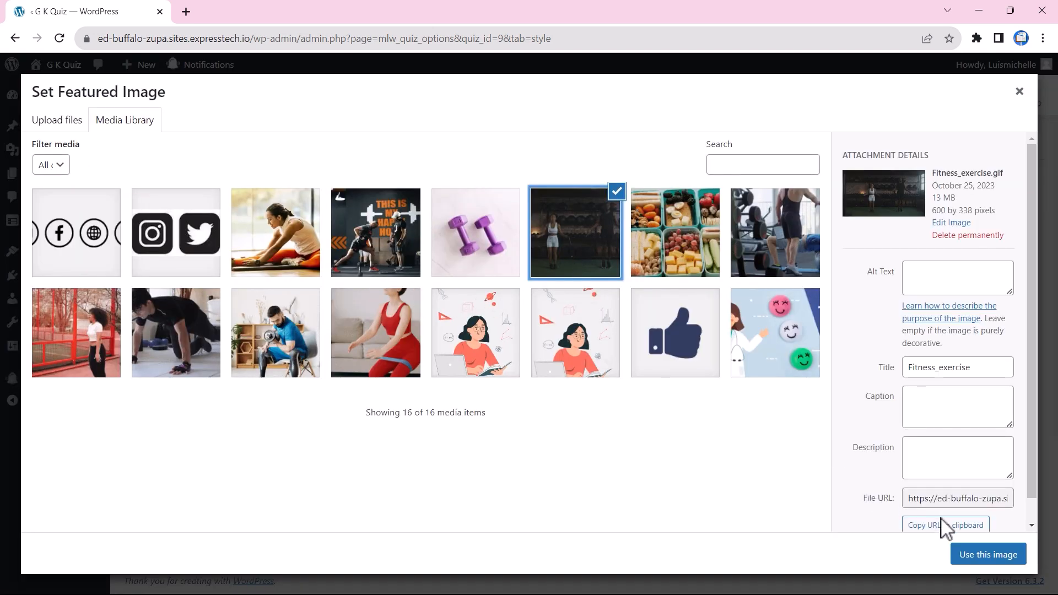
click(988, 555)
click(149, 408)
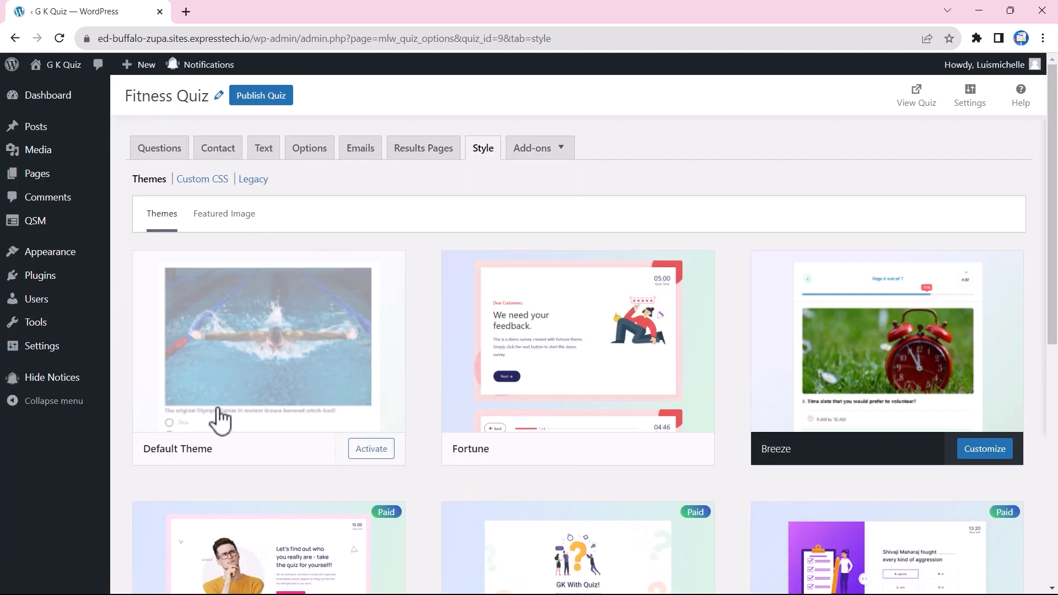
click(260, 101)
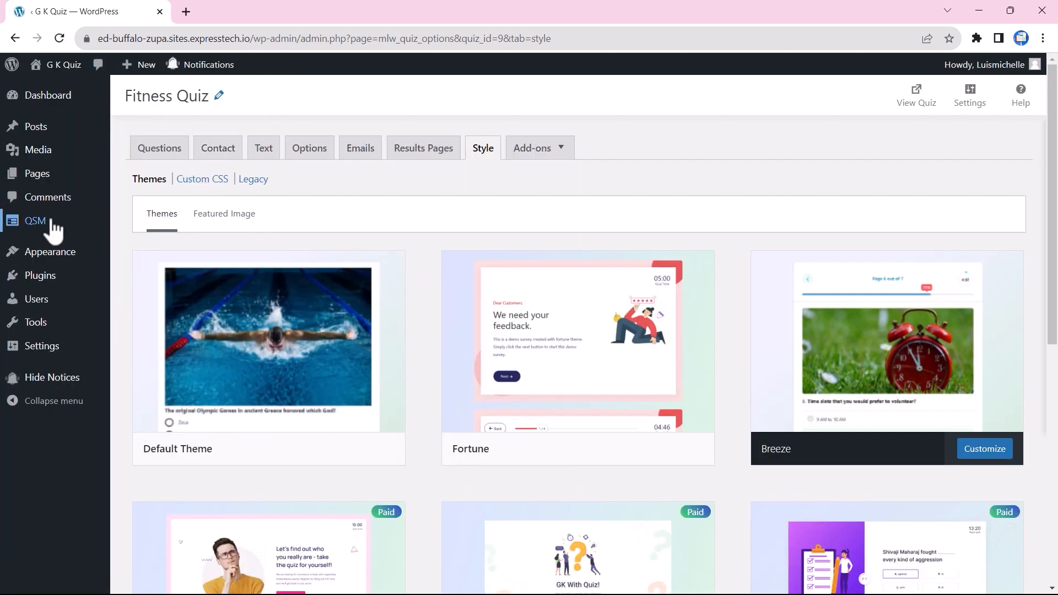
Step: Copy the Fitness Quiz's [qsm quiz=9] shortcode from the QSM Quizzes & Surveys list
mouse_move(48, 226)
click(154, 243)
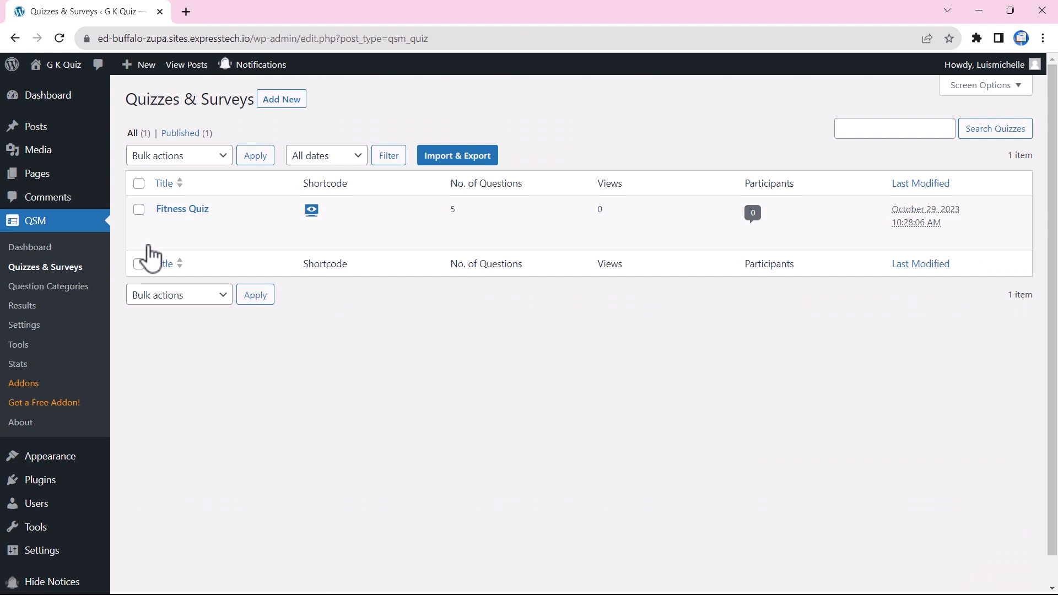
click(311, 210)
click(699, 298)
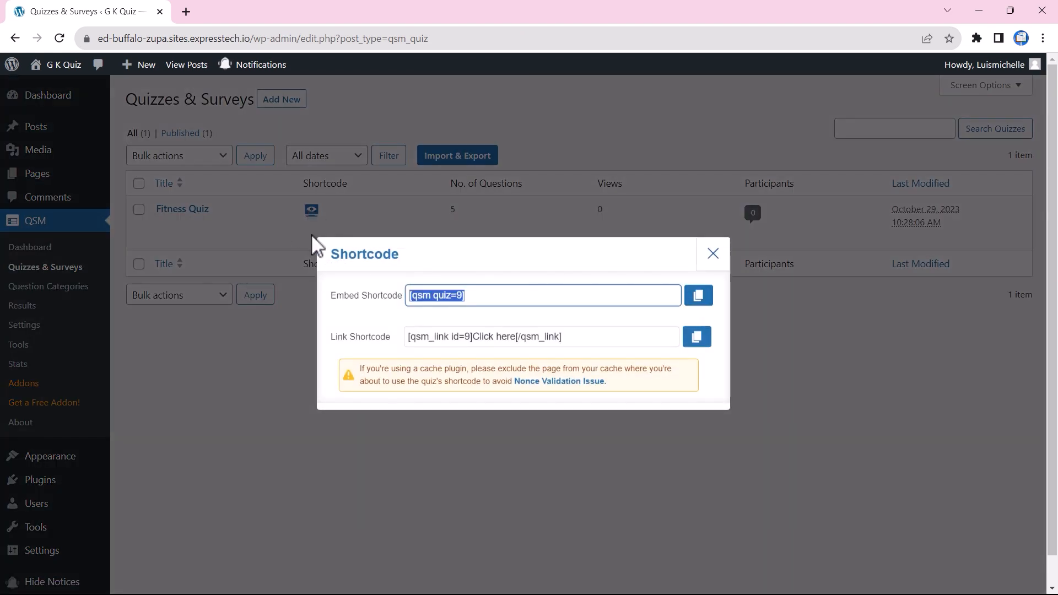
click(713, 256)
Step: Create a new post titled 'Fitness Quiz' containing a Shortcode block with [qsm quiz=9]
mouse_move(37, 131)
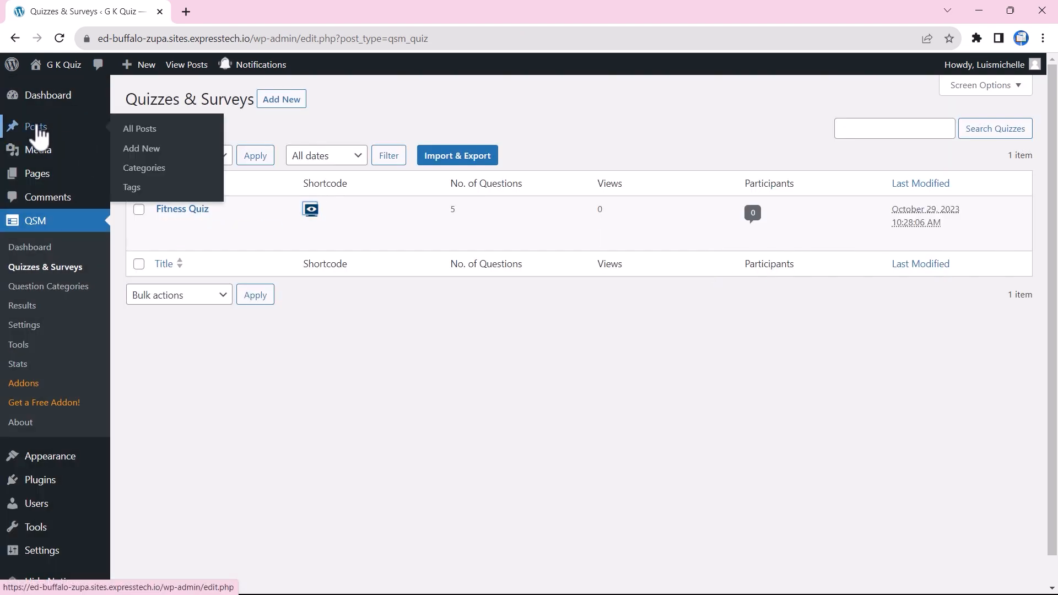
click(156, 155)
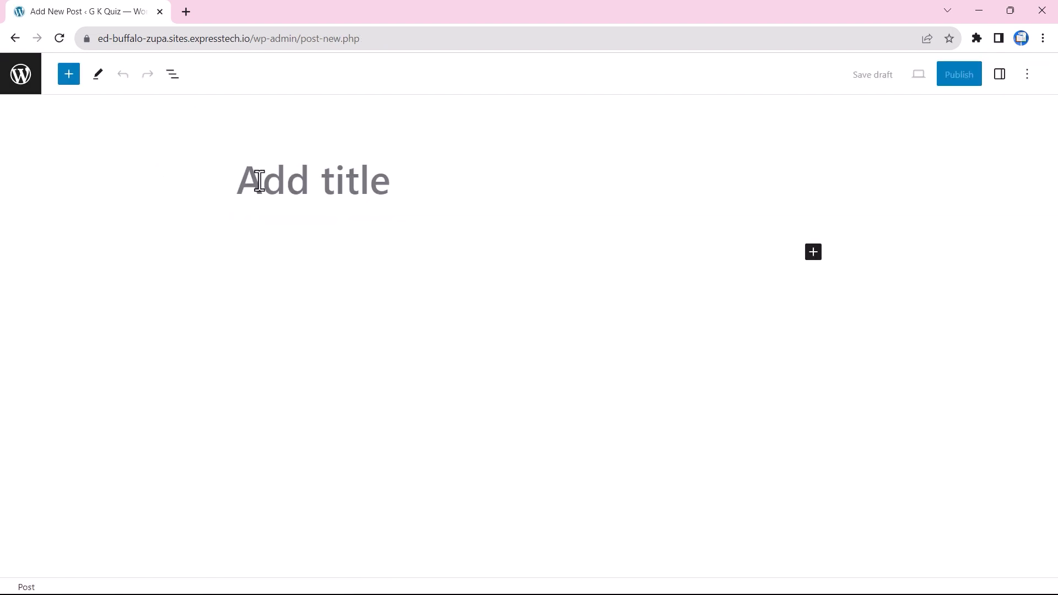
text(Fitness Quiz)
text(short)
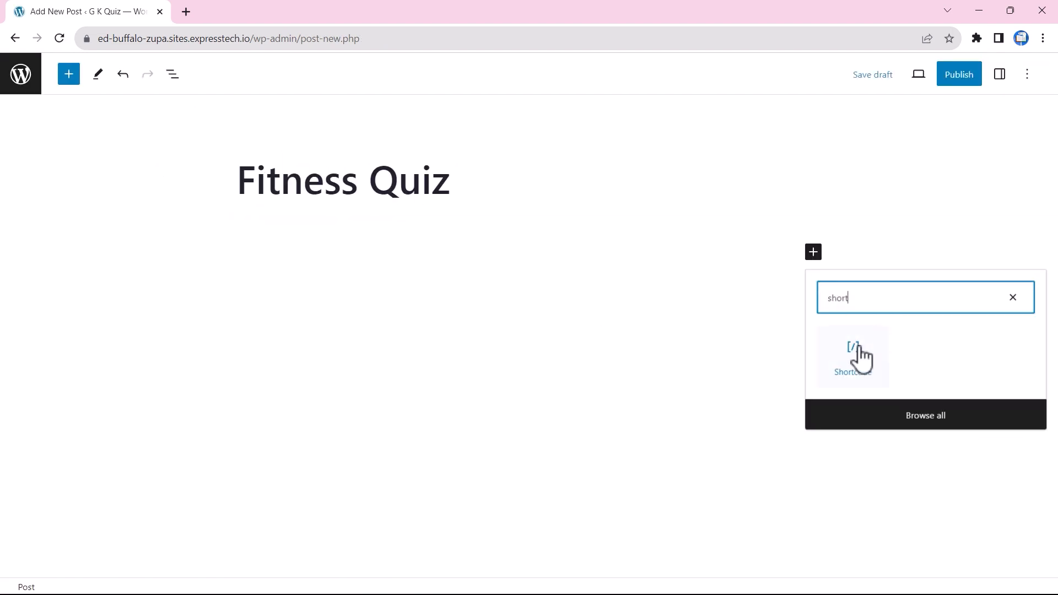
click(860, 358)
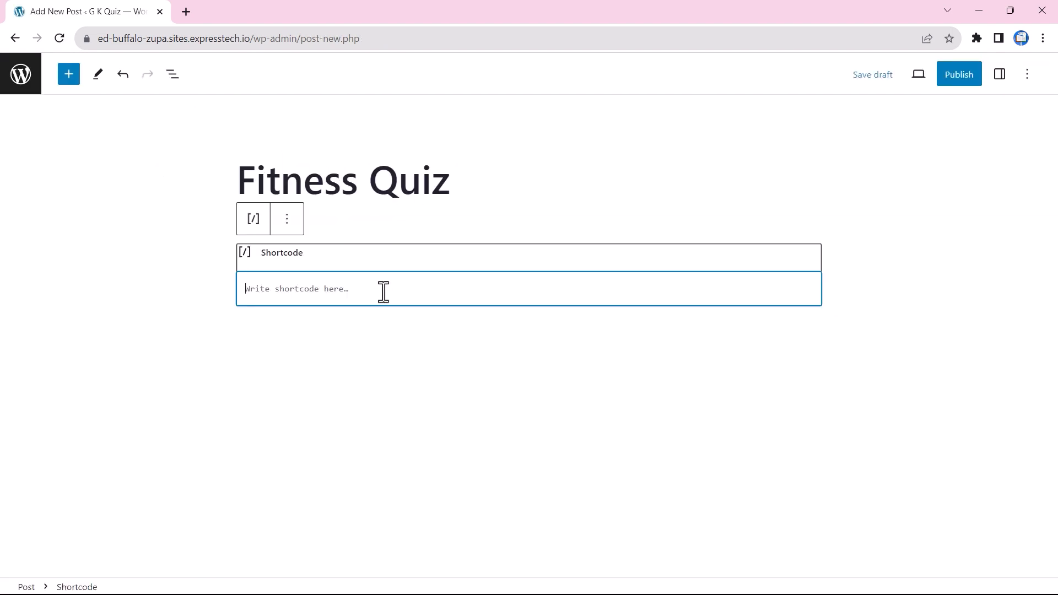
Step: Publish the Fitness Quiz post and view it on the live site
click(959, 77)
click(917, 77)
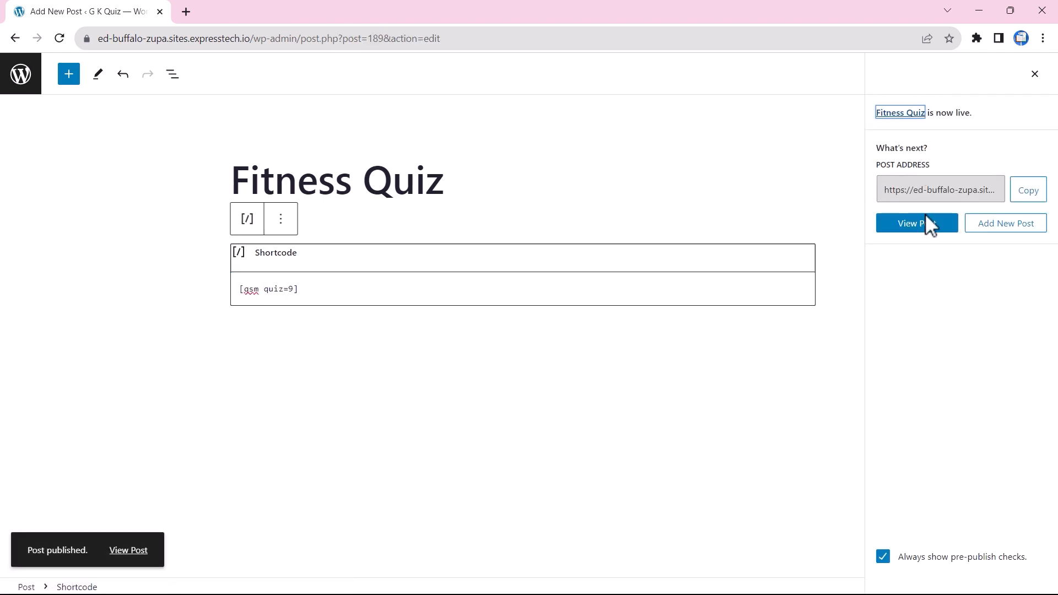
click(925, 220)
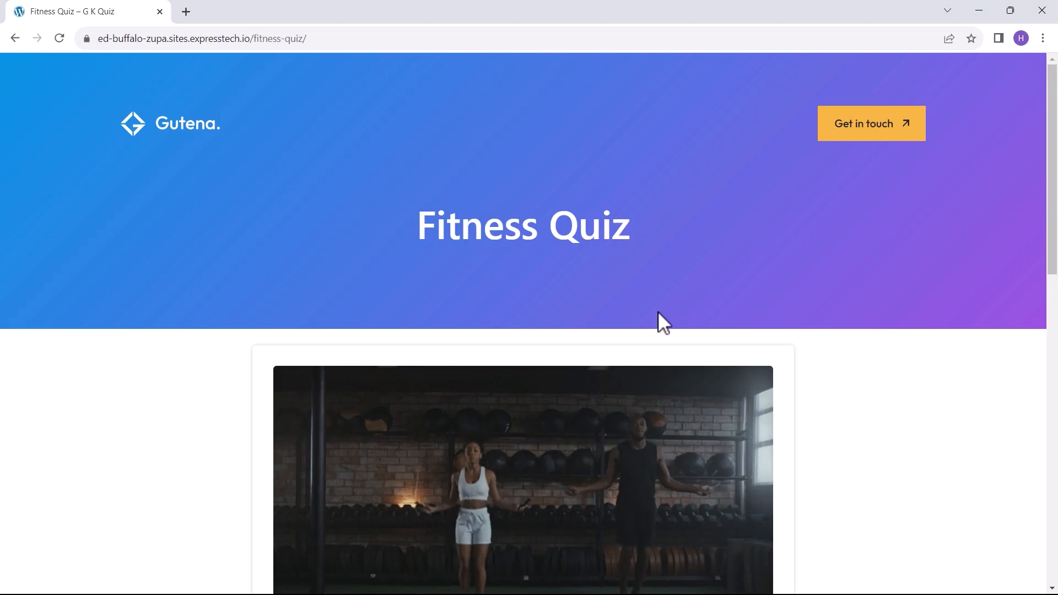
Step: Enter the participant's full name and e-mail address, then start the quiz
scroll(610, 347, down, 6)
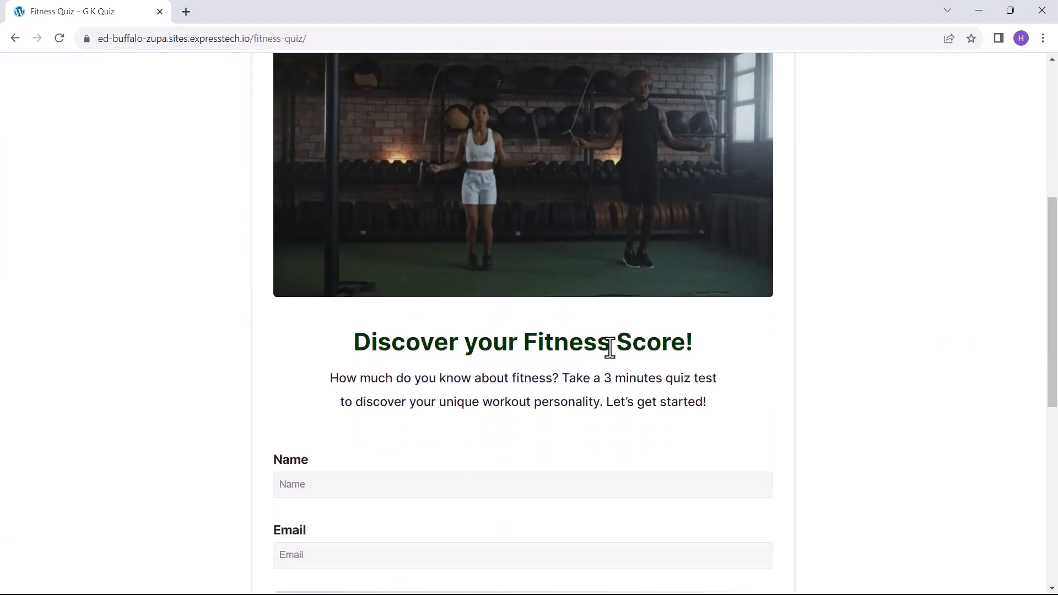
click(319, 484)
click(302, 557)
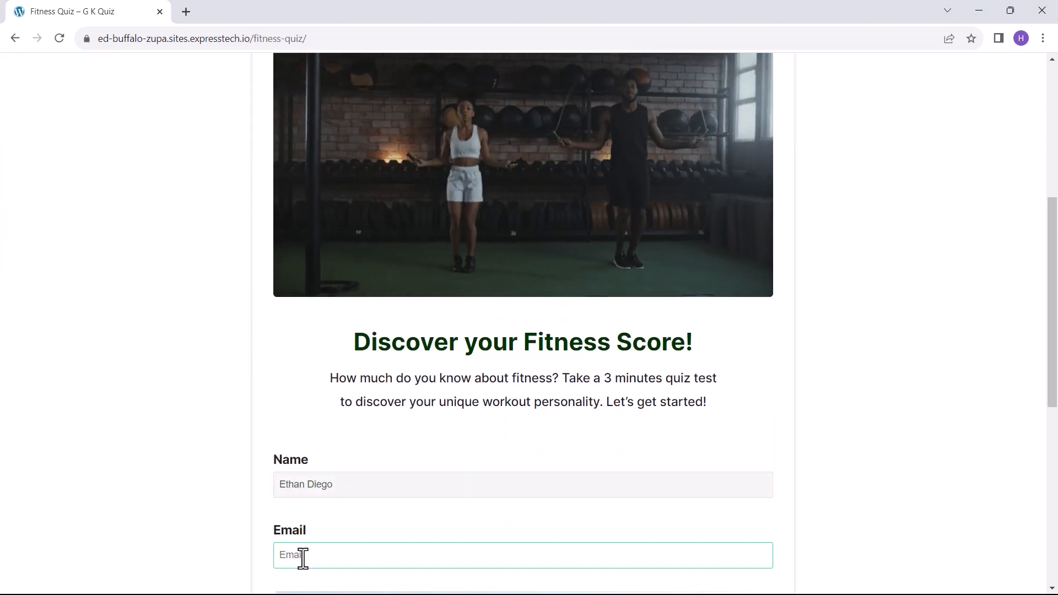
scroll(360, 532, down, 1)
scroll(360, 532, down, 3)
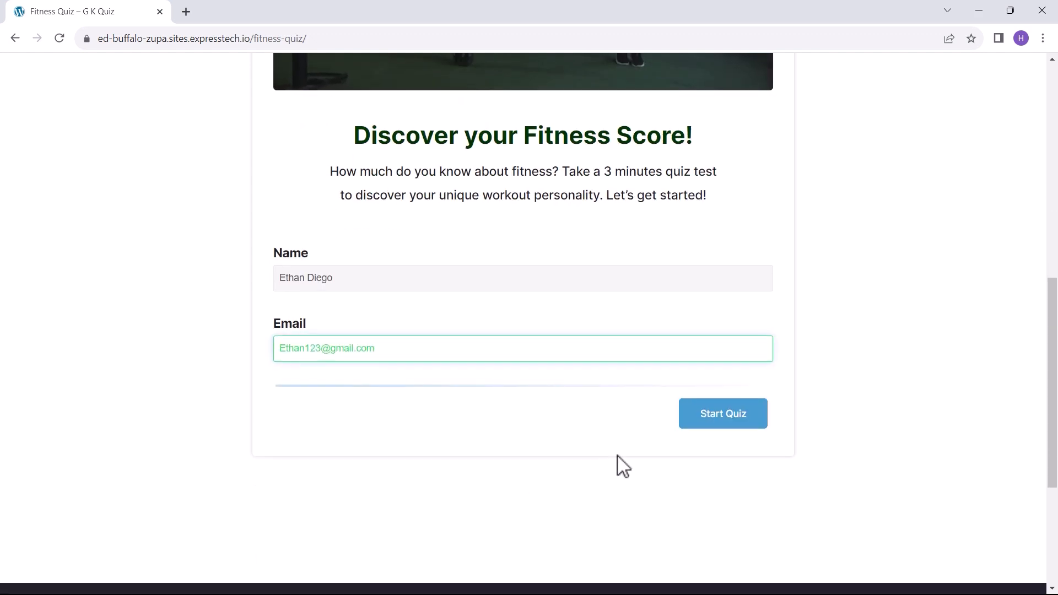
click(718, 421)
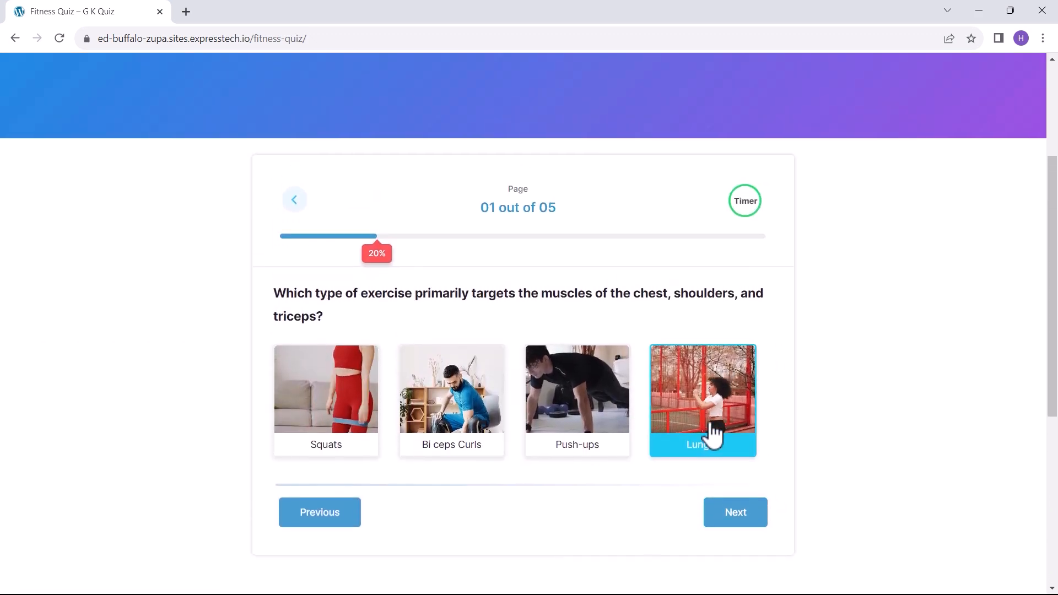
Step: Answer Push-ups for the first question and 5AM for the ideal exercise time
click(568, 394)
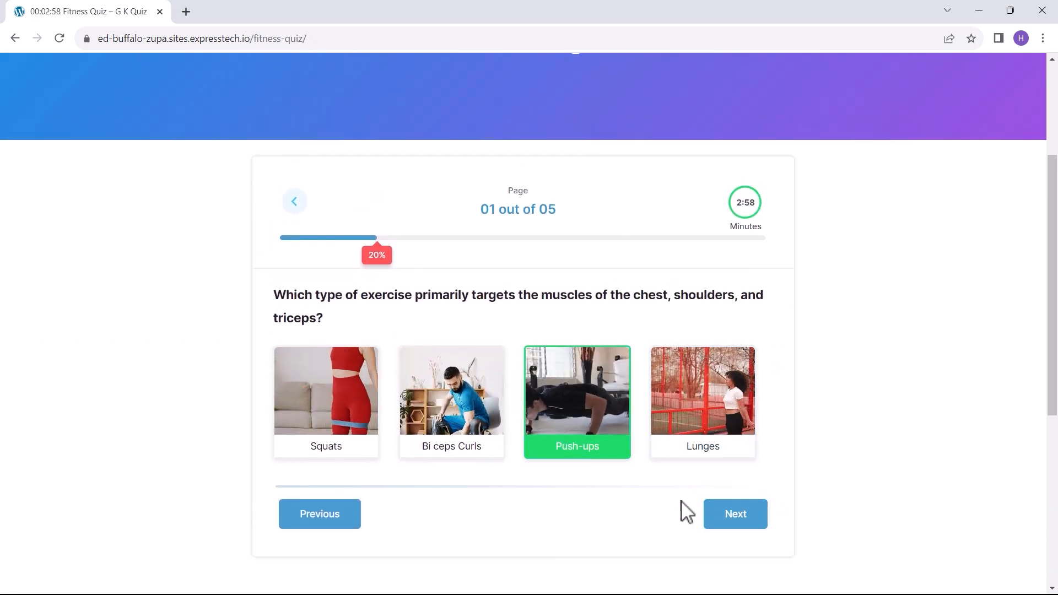
click(734, 517)
scroll(675, 402, down, 4)
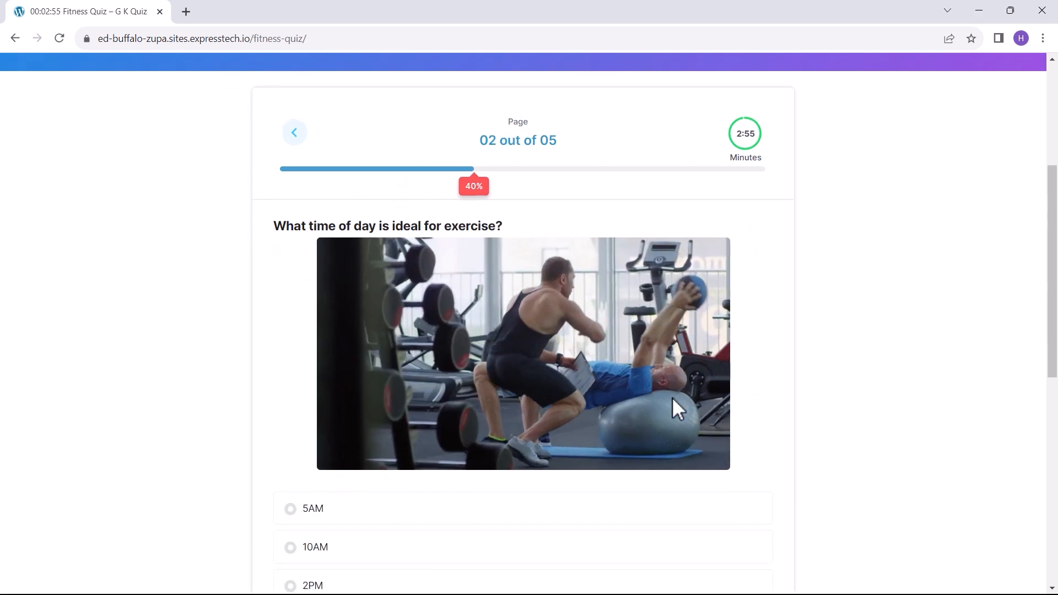
click(659, 408)
click(383, 378)
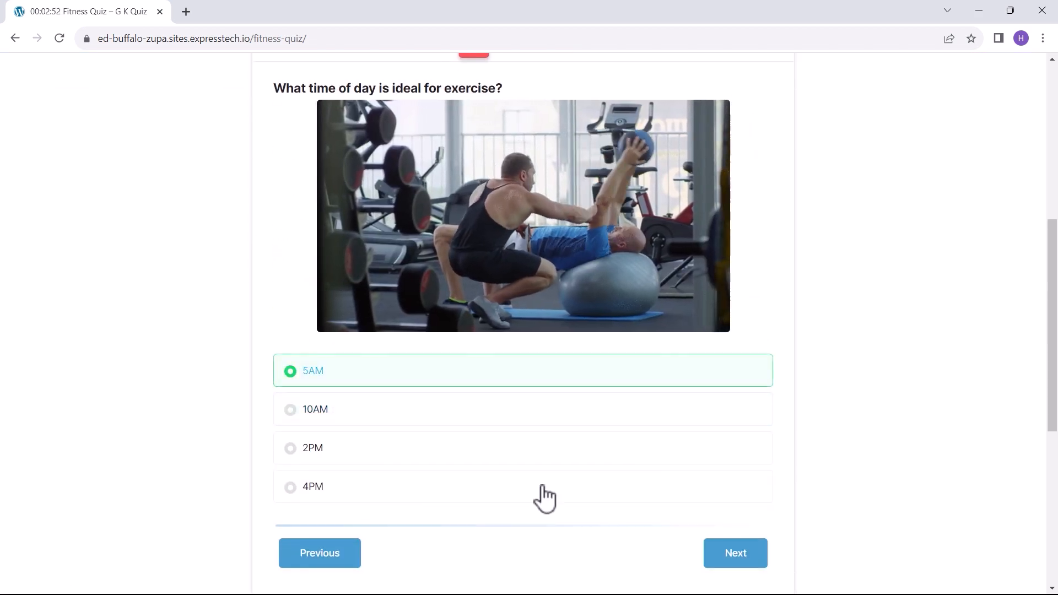
click(726, 555)
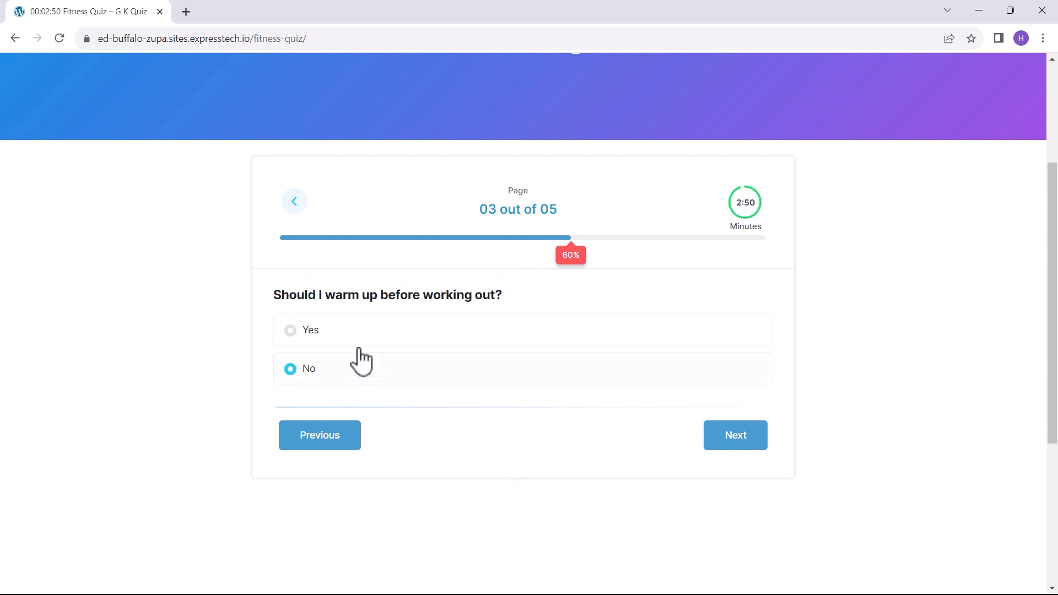
Step: Choose Calcium for the strong bones question and submit the quiz answers
click(736, 438)
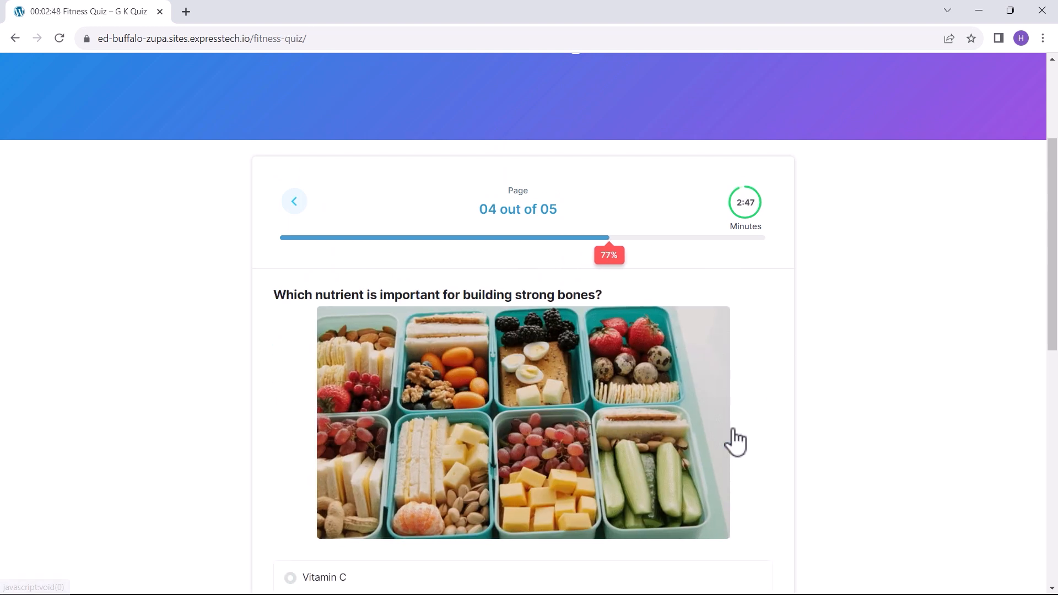
scroll(733, 442, down, 4)
click(463, 458)
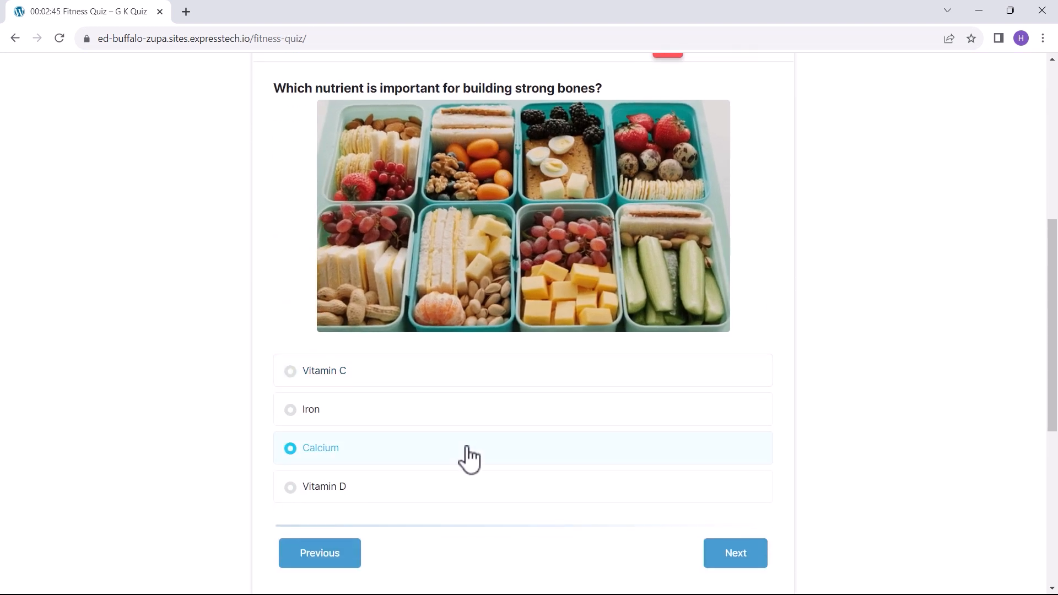
click(735, 556)
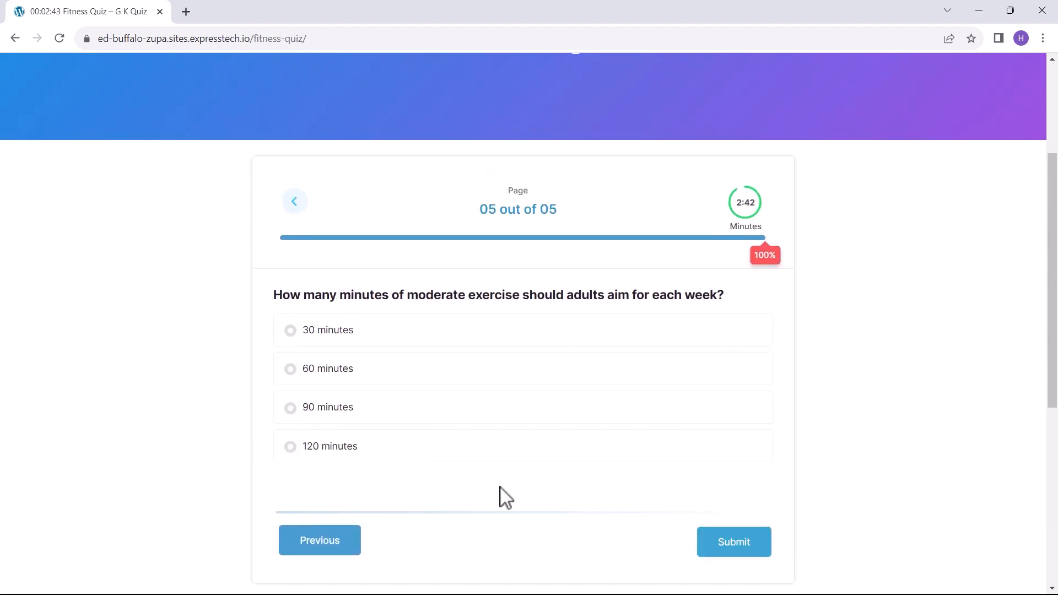
click(734, 546)
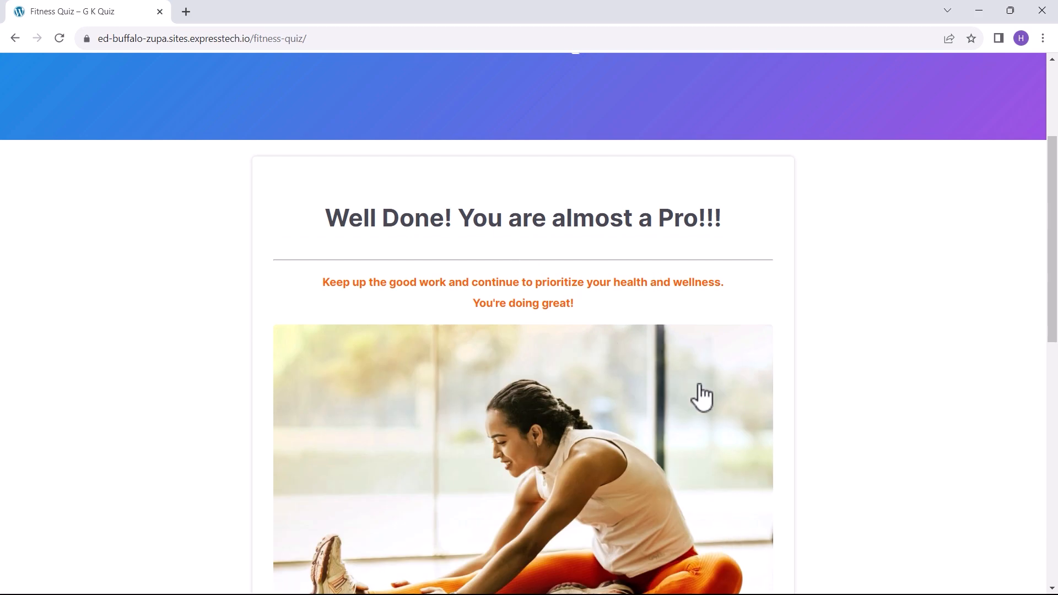
scroll(702, 397, down, 5)
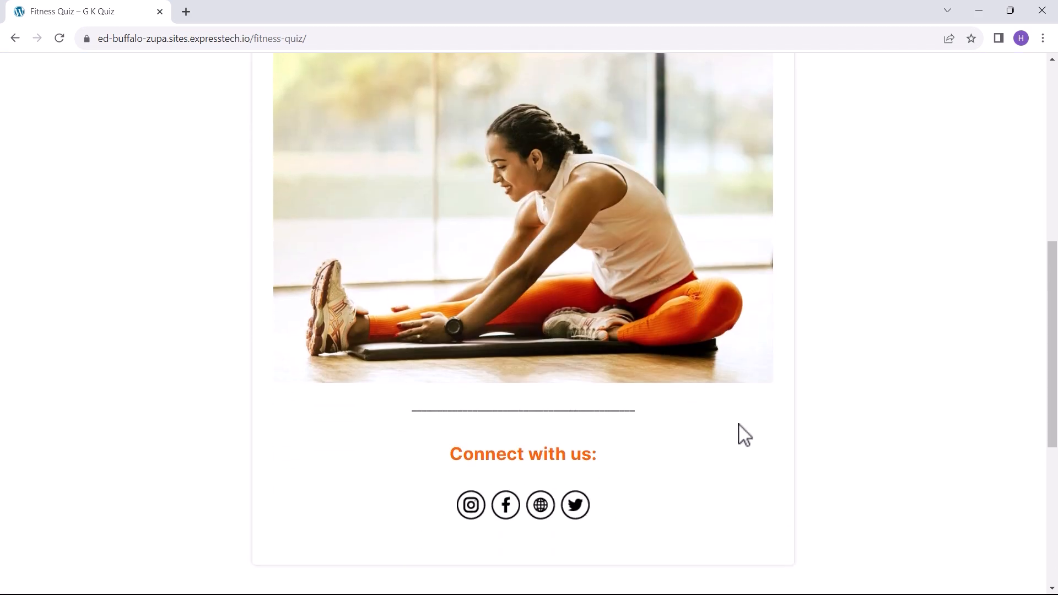
scroll(814, 471, up, 3)
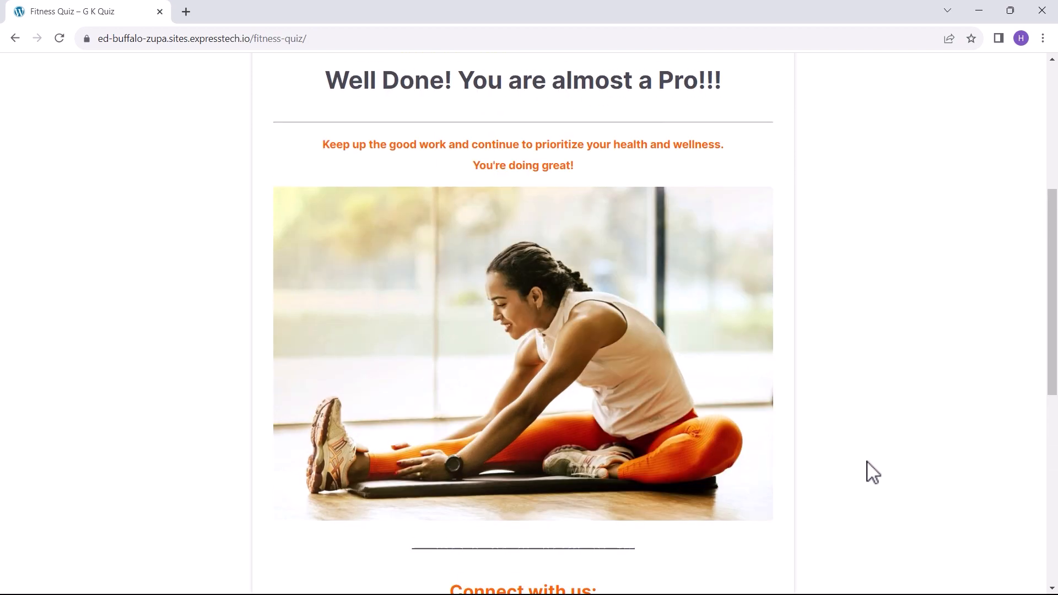
scroll(877, 472, up, 1)
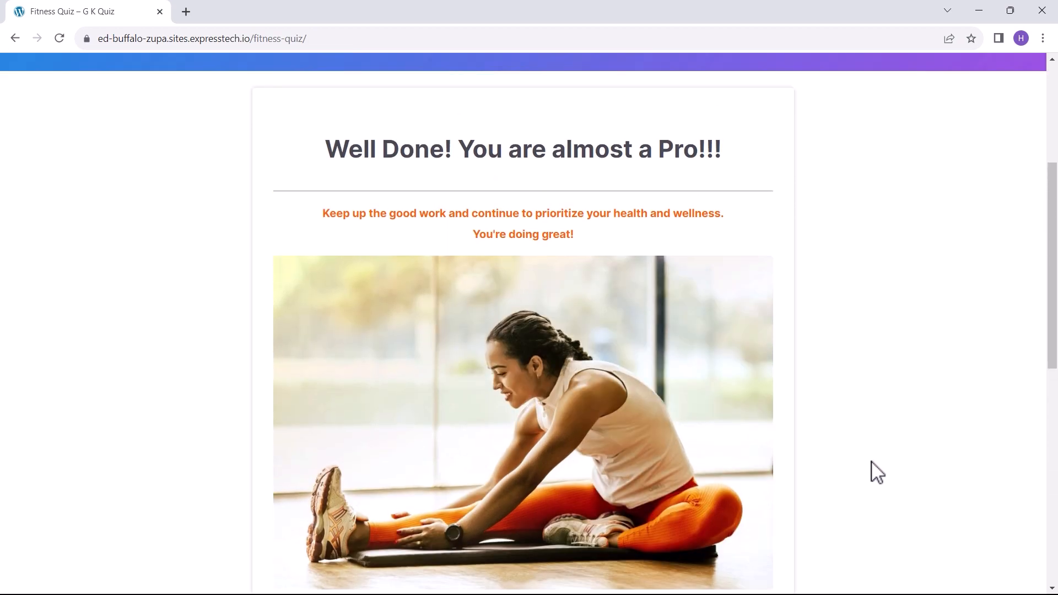